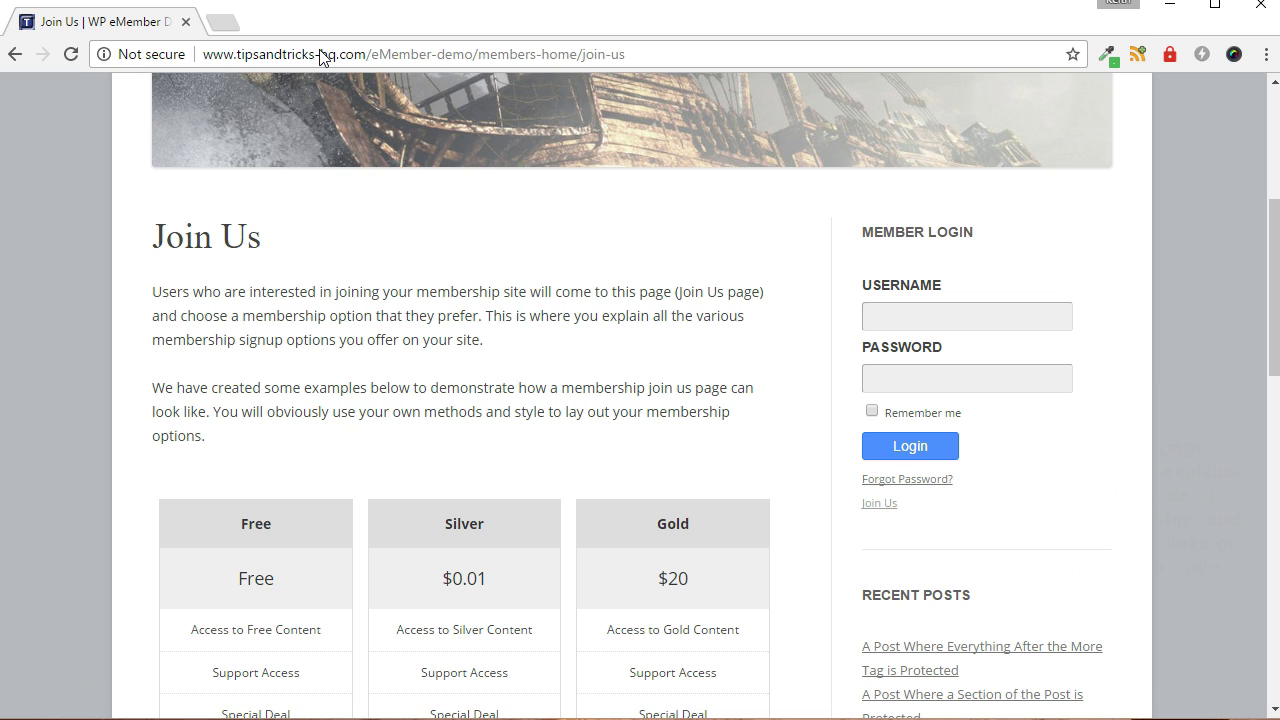
Scroll down the demo Join Us page to review the Free and Silver membership boxes
{"action": "key", "text": "Down"}
{"action": "key", "text": "Down"}
{"action": "key", "text": "Down"}
{"action": "key", "text": "Down"}
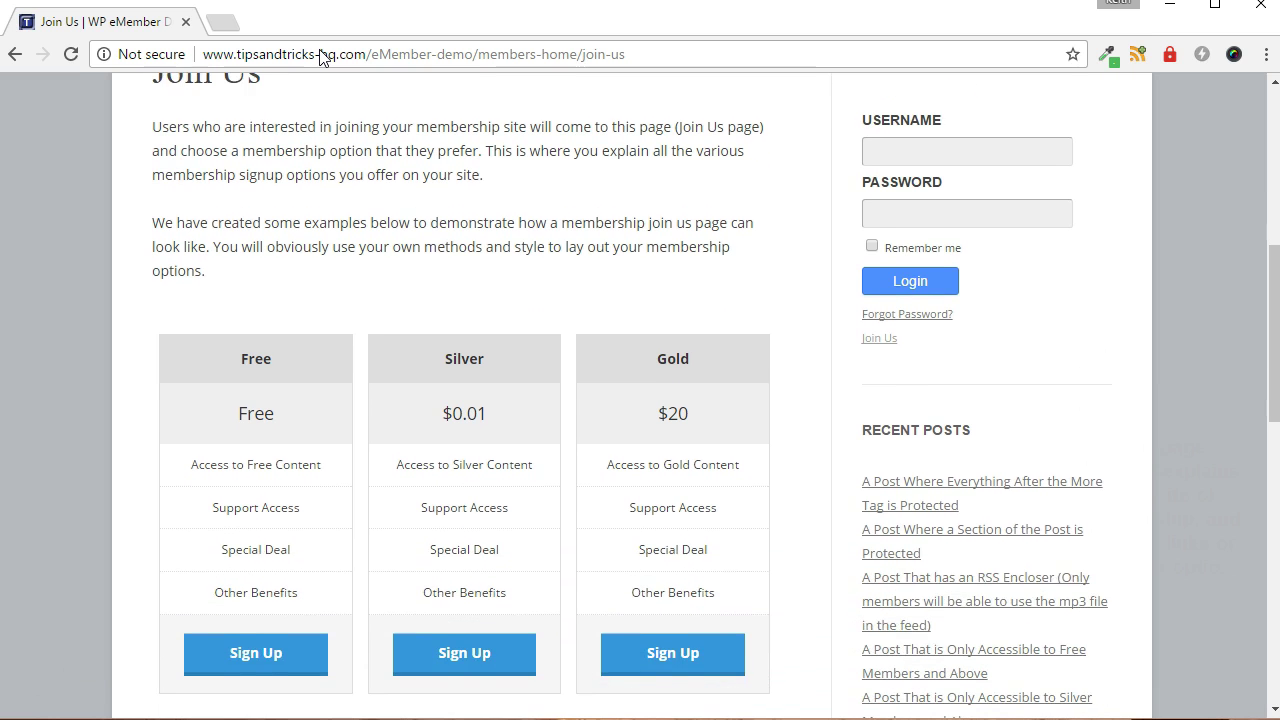
{"action": "key", "text": "Down"}
{"action": "key", "text": "Down"}
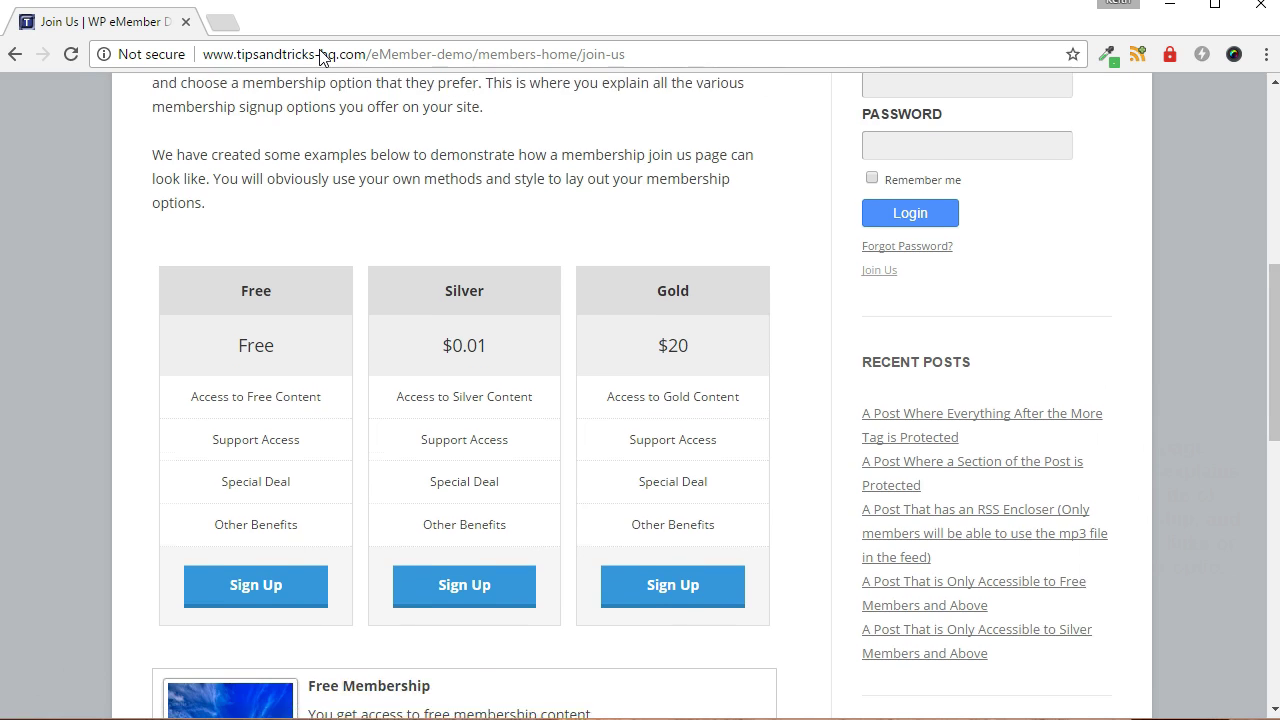
{"action": "key", "text": "Down"}
{"action": "key", "text": "Down"}
{"action": "key", "text": "Down"}
{"action": "key", "text": "Down"}
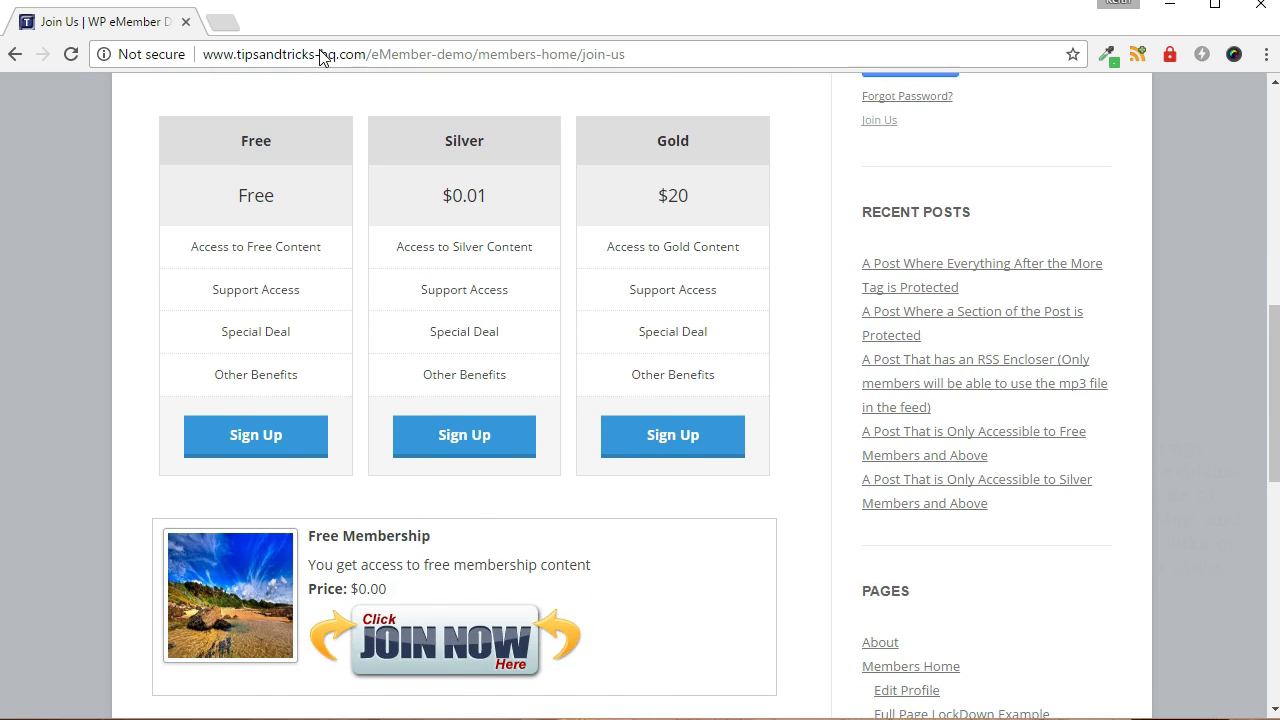
{"action": "key", "text": "Down"}
{"action": "key", "text": "Down"}
{"action": "key", "text": "Down"}
{"action": "key", "text": "Down"}
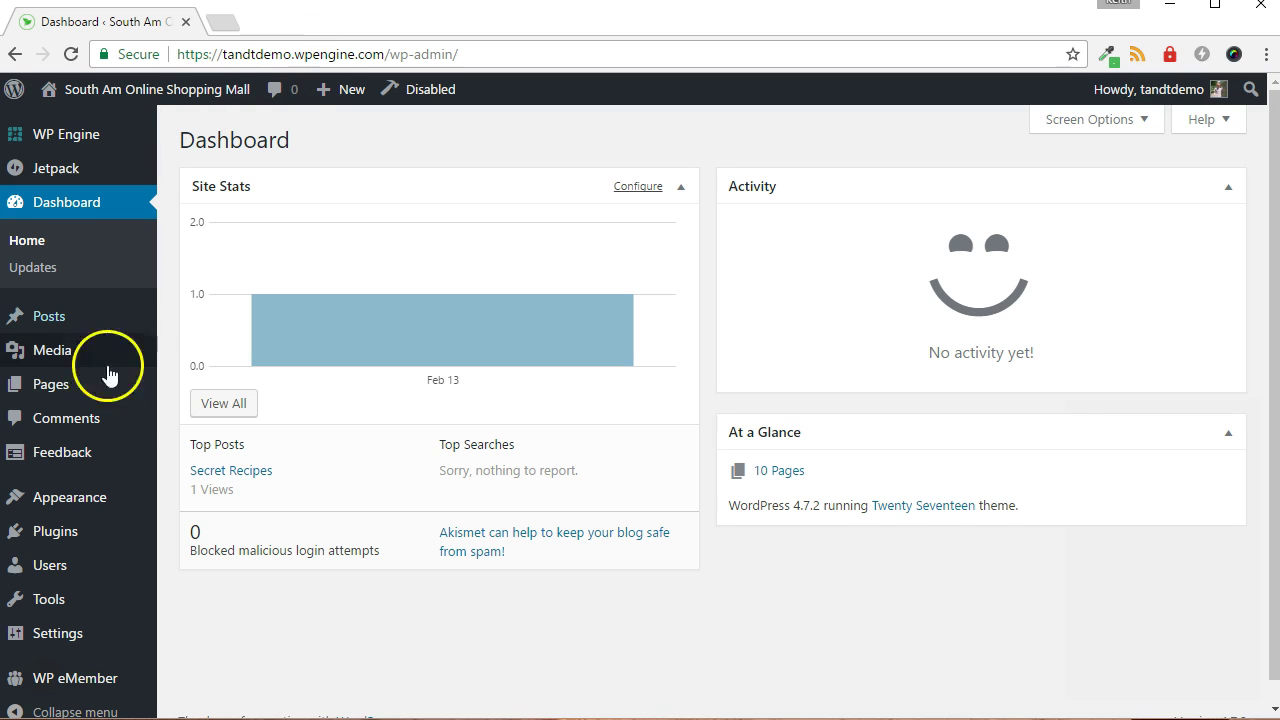
Add a new eMember membership level named 'Free' and note its Level ID 4
{"action": "mouse_move", "coordinate": [80, 662]}
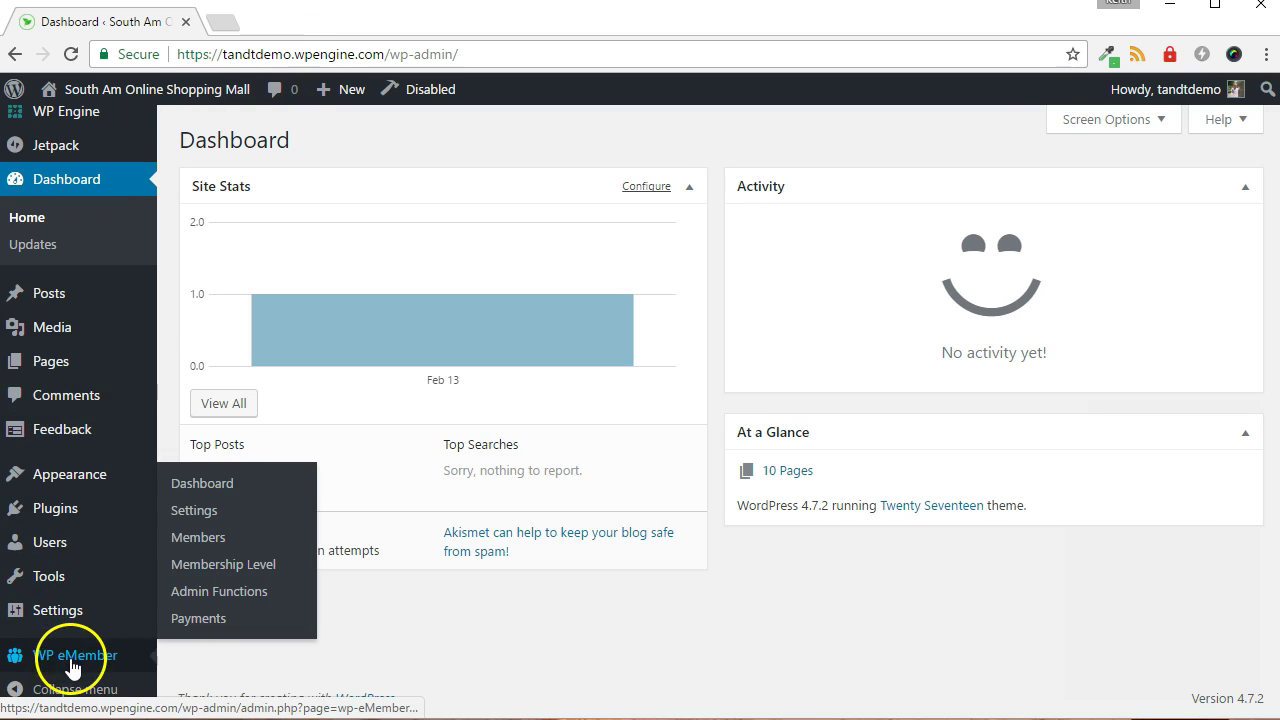
{"action": "left_click", "coordinate": [203, 577]}
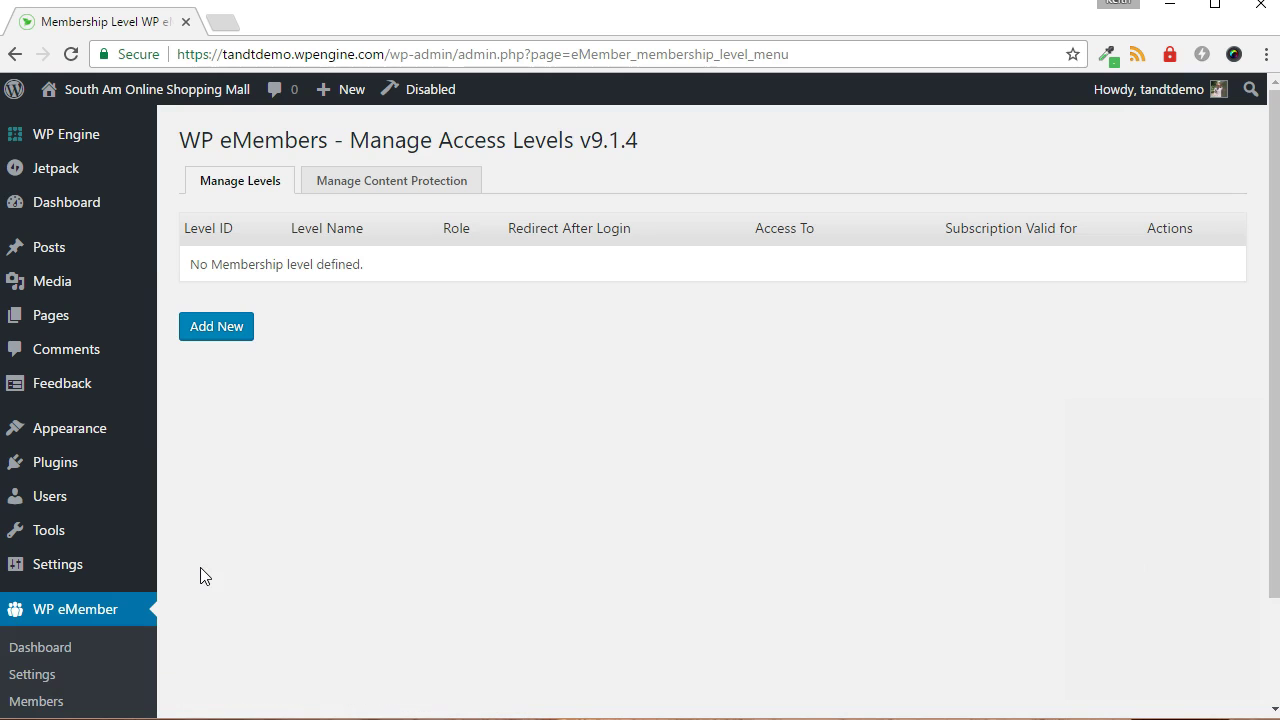
{"action": "left_click", "coordinate": [216, 330]}
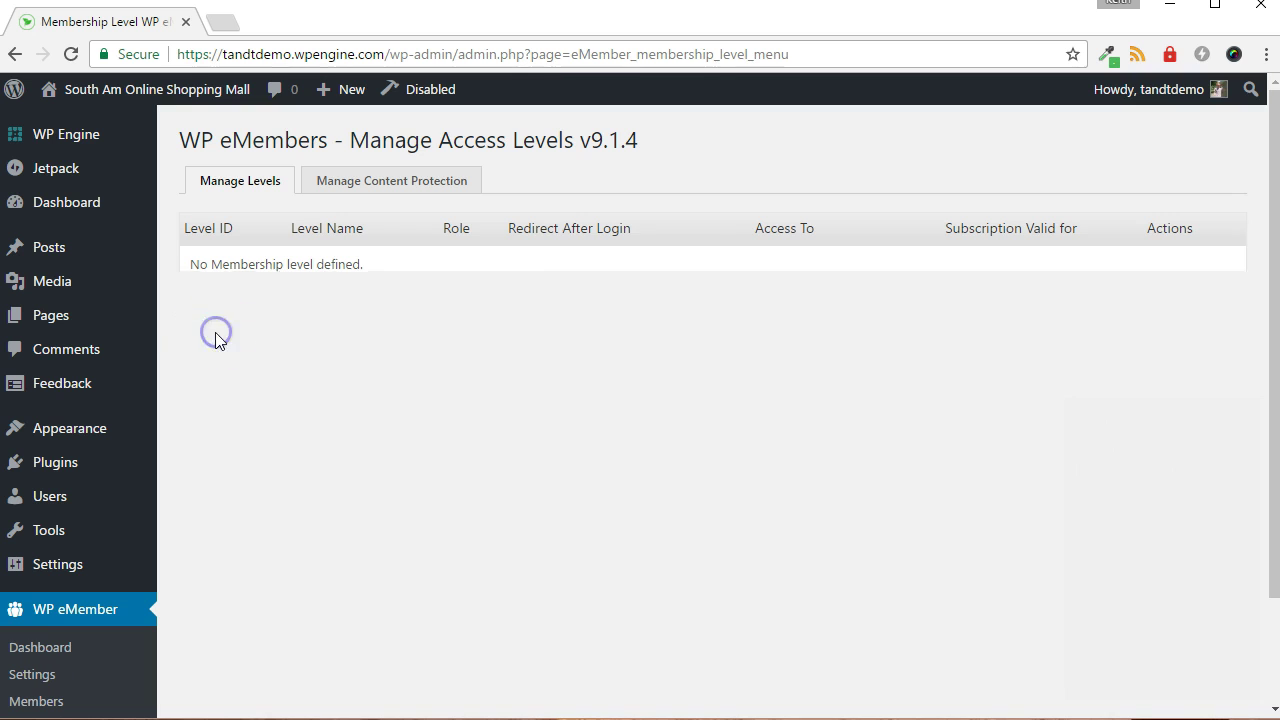
{"action": "left_click", "coordinate": [363, 263]}
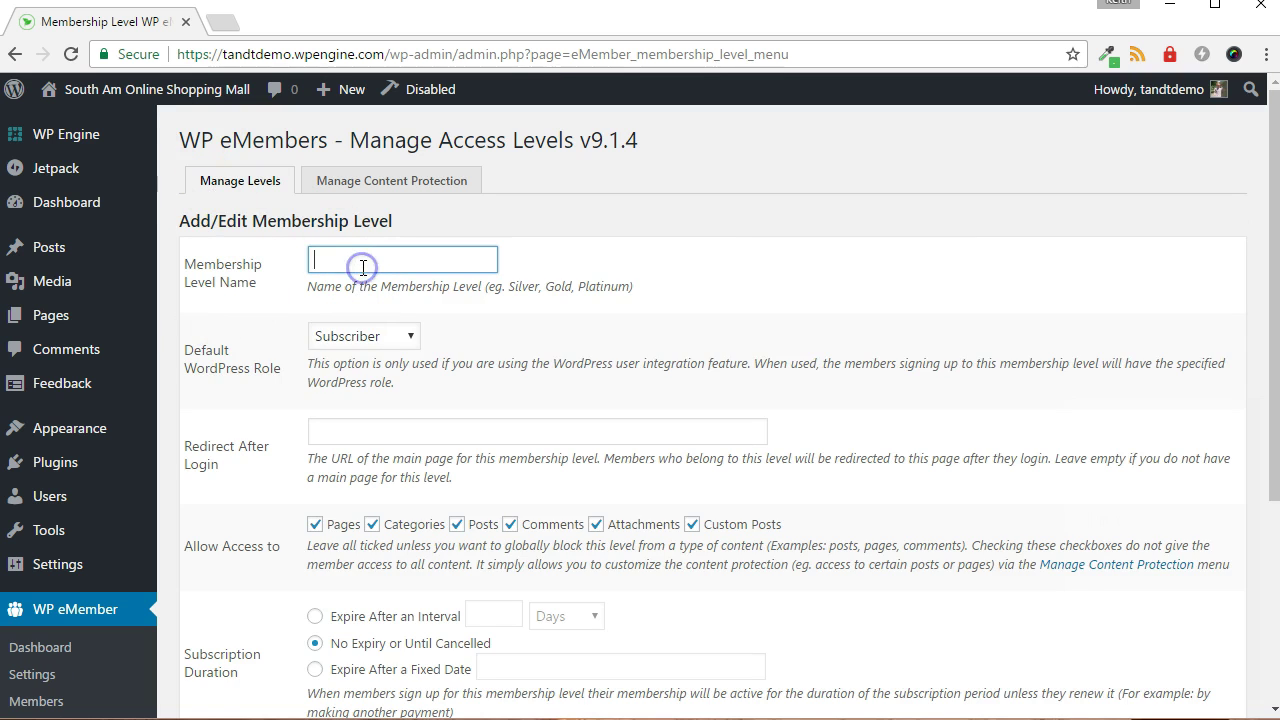
{"action": "type", "text": "Free"}
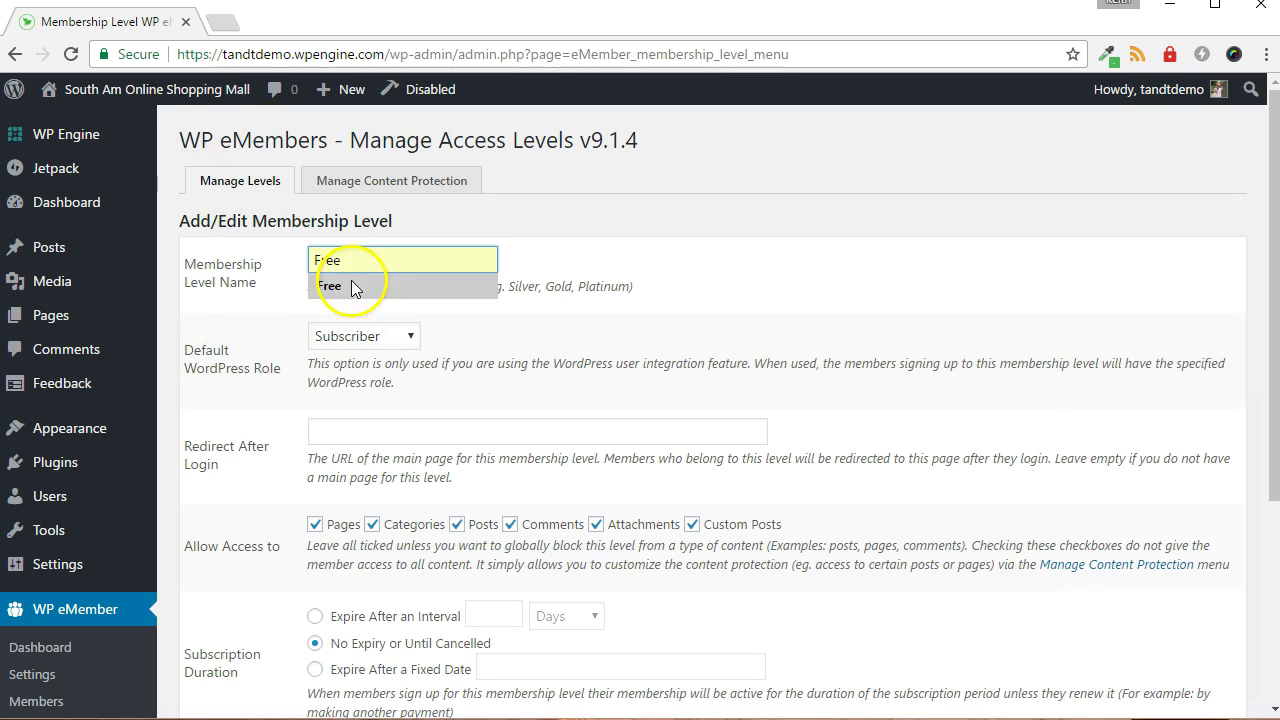
{"action": "left_click", "coordinate": [348, 286]}
{"action": "scroll", "coordinate": [373, 410], "scroll_direction": "down", "scroll_amount": 3}
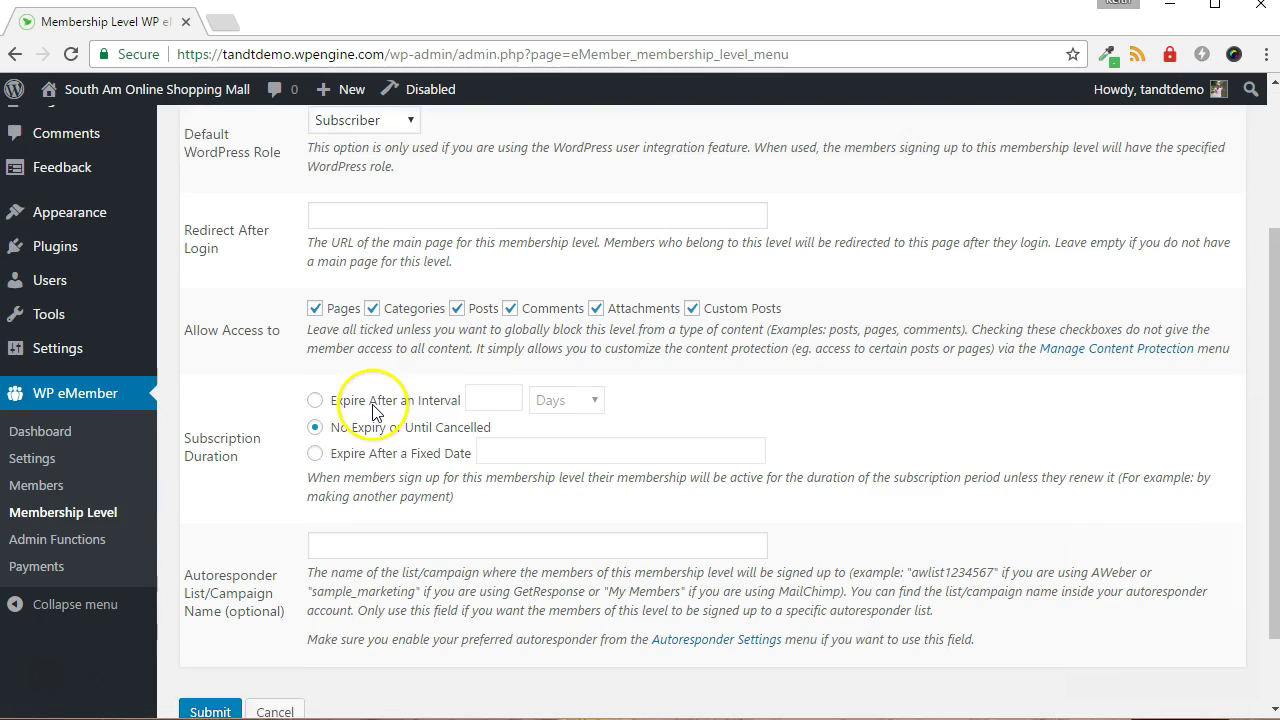
{"action": "left_click", "coordinate": [209, 614]}
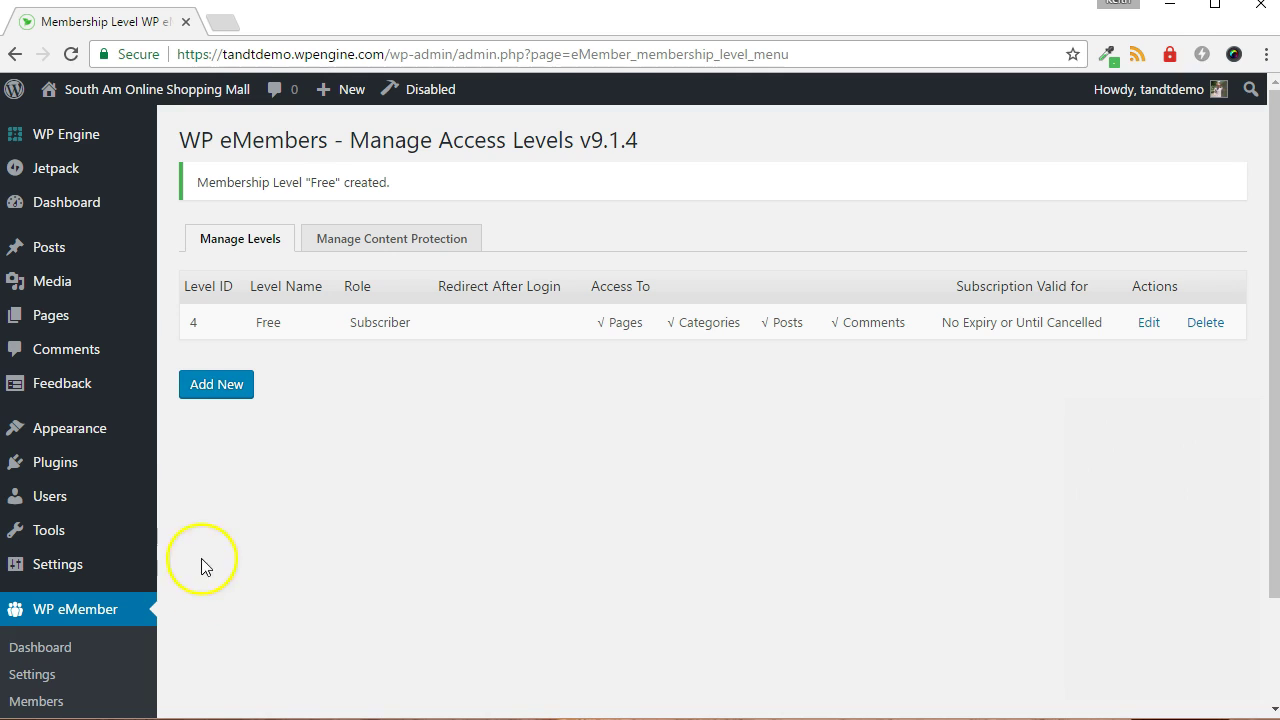
{"action": "double_click", "coordinate": [196, 322]}
{"action": "scroll", "coordinate": [300, 530], "scroll_direction": "down", "scroll_amount": 2}
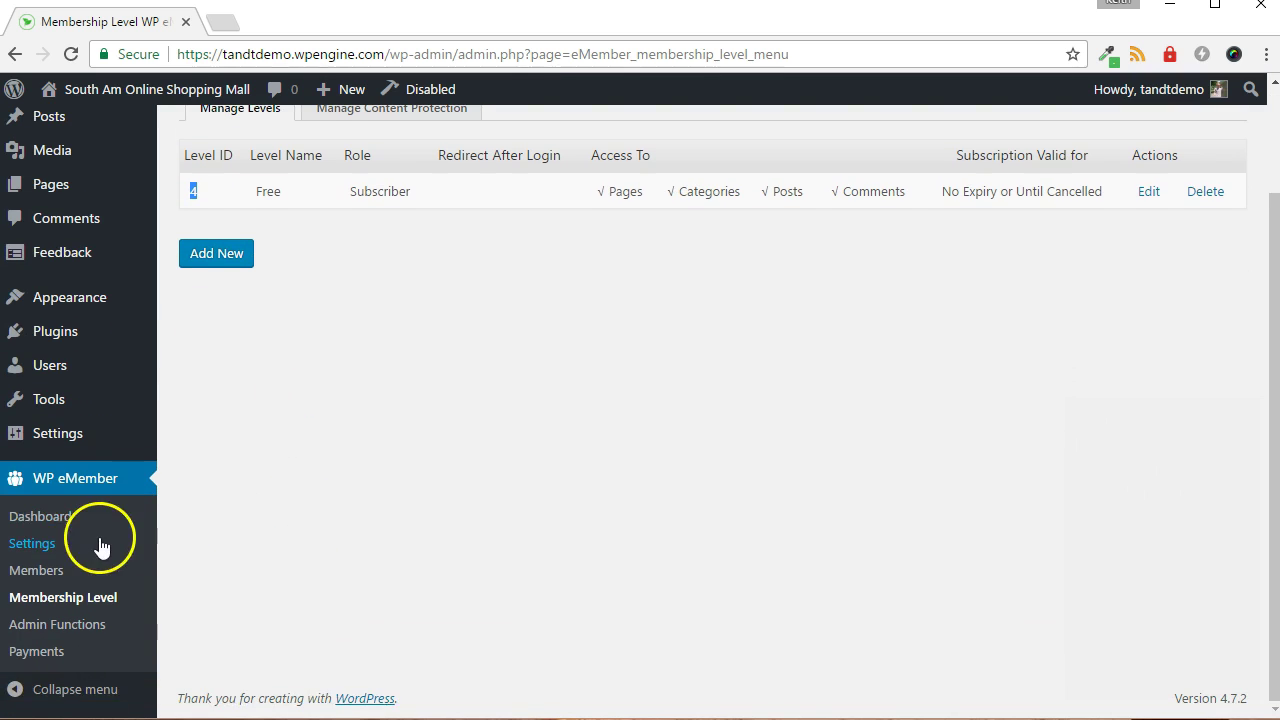
In eMember Settings, enable Allow Free Membership and set Free Membership Level ID to 4
{"action": "left_click", "coordinate": [50, 541]}
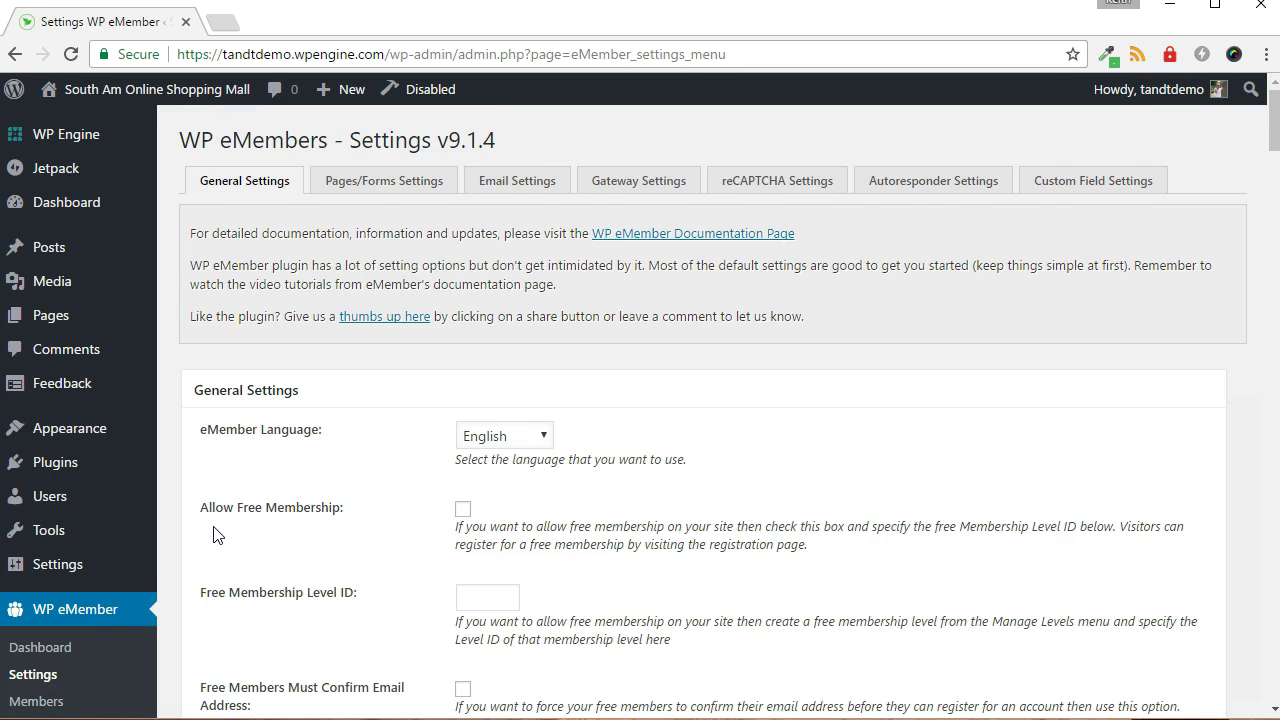
{"action": "scroll", "coordinate": [216, 533], "scroll_direction": "down", "scroll_amount": 1}
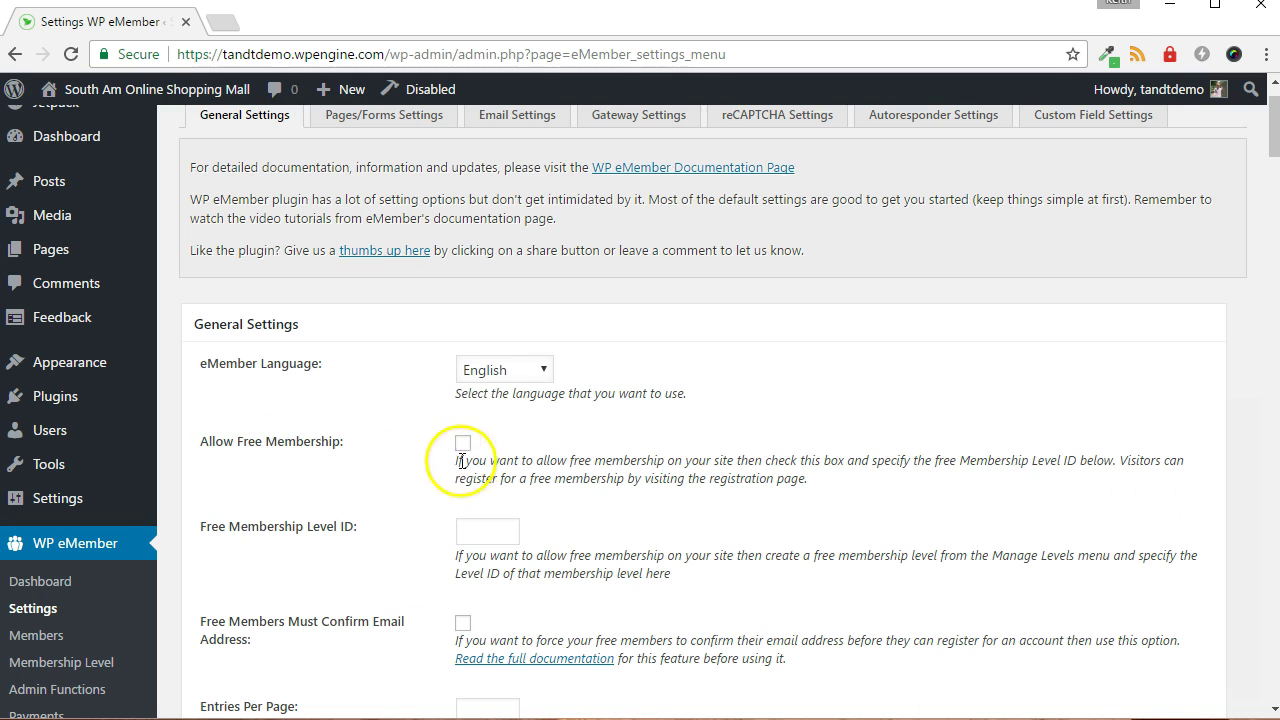
{"action": "left_click", "coordinate": [463, 442]}
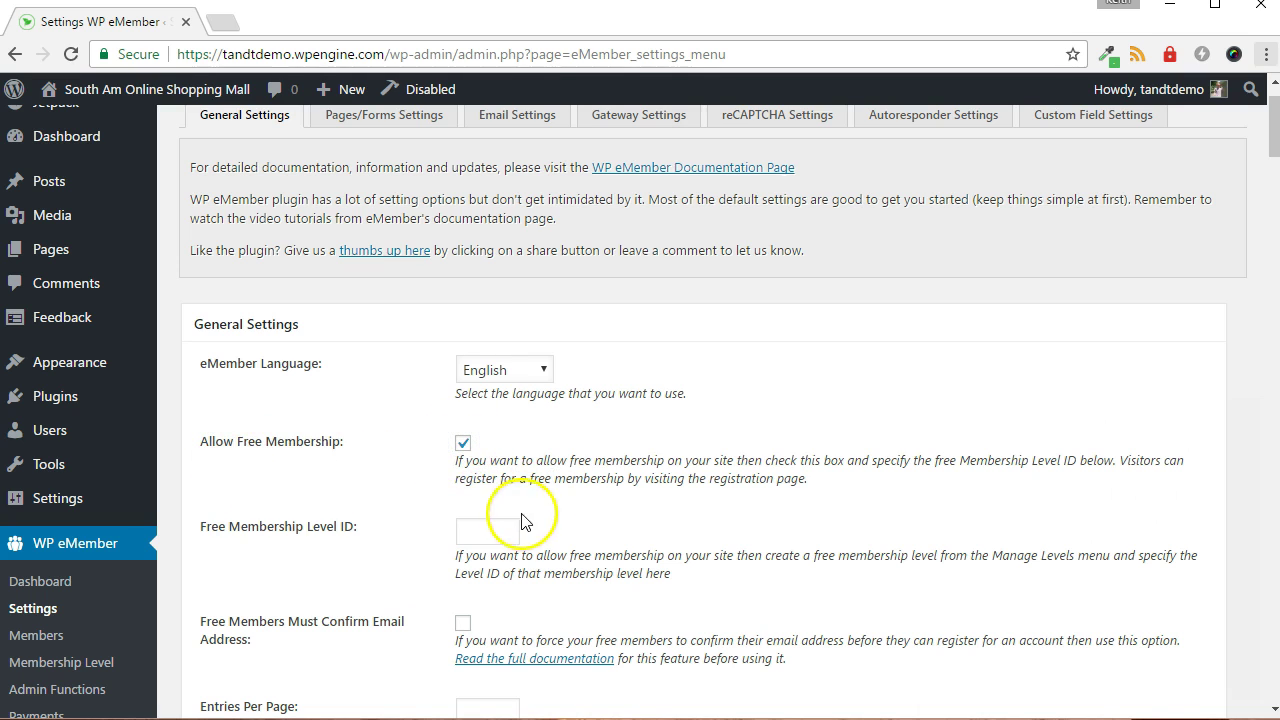
{"action": "left_click", "coordinate": [487, 531]}
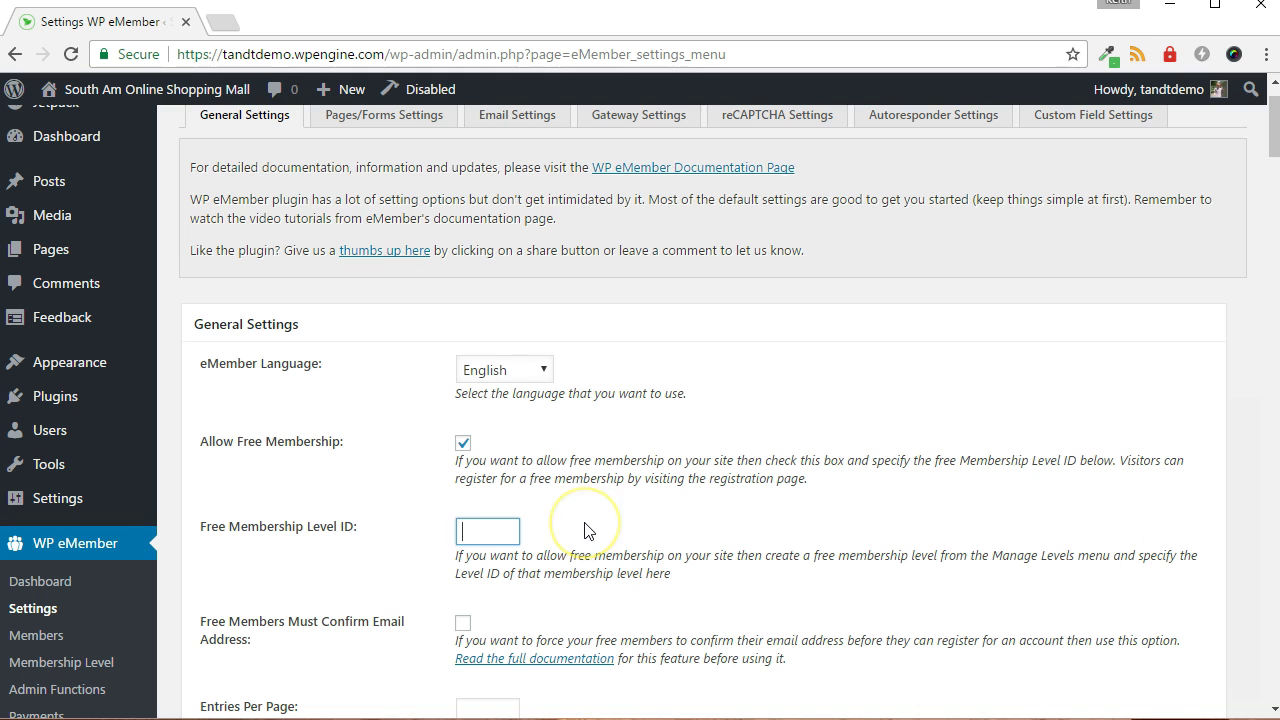
{"action": "type", "text": "4"}
{"action": "scroll", "coordinate": [601, 519], "scroll_direction": "down", "scroll_amount": 2}
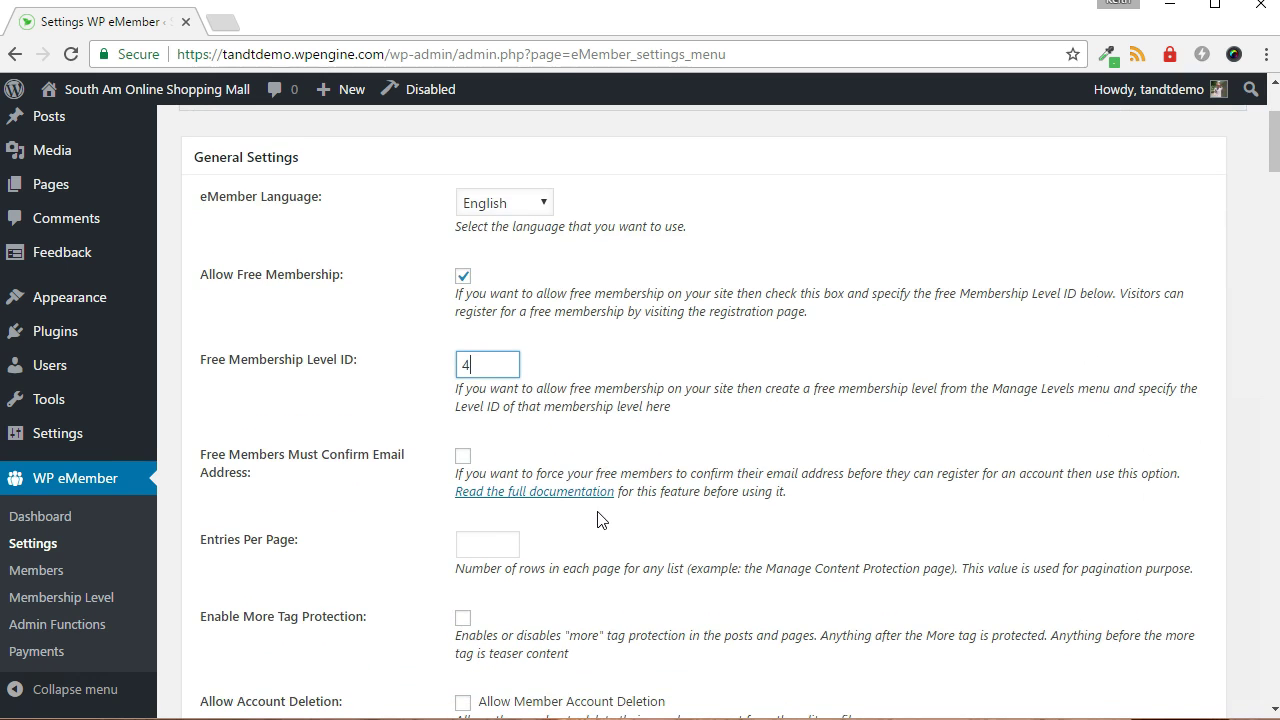
Point out the email confirmation option, then save the settings with Update options
{"action": "left_click", "coordinate": [607, 446]}
{"action": "left_click", "coordinate": [201, 451]}
{"action": "left_click_drag", "start_coordinate": [201, 451], "coordinate": [281, 473]}
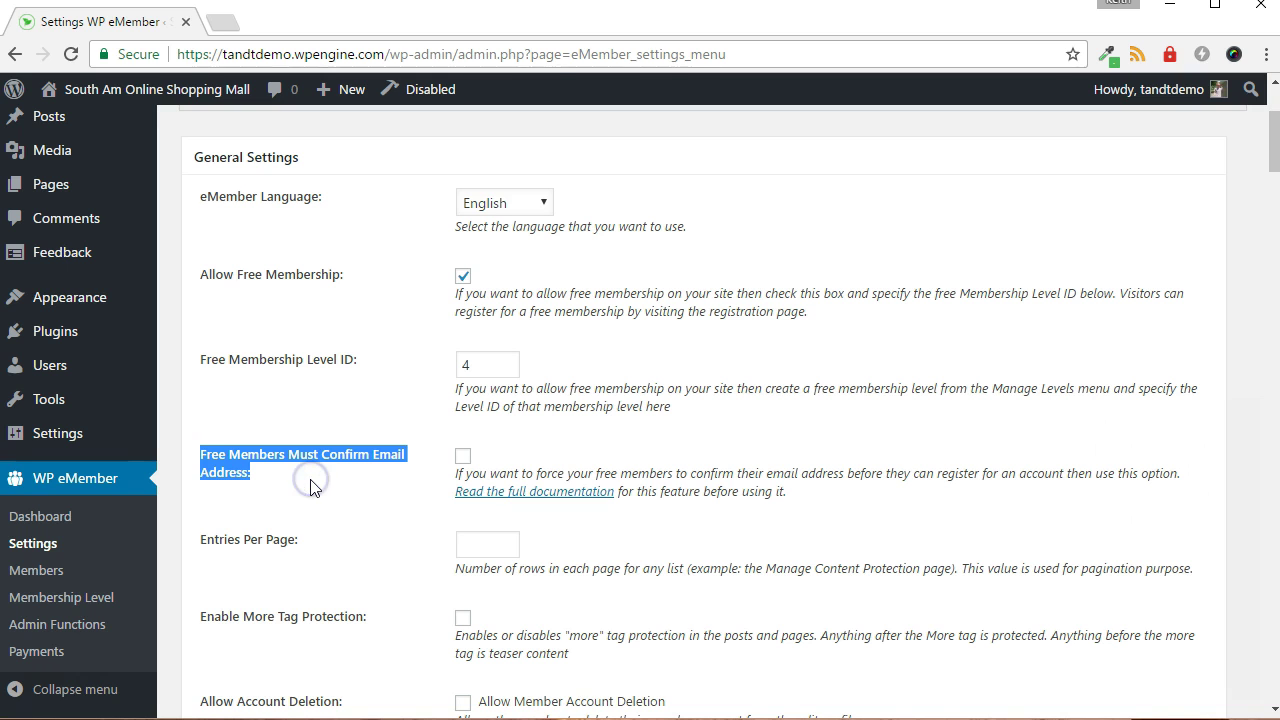
{"action": "scroll", "coordinate": [310, 487], "scroll_direction": "down", "scroll_amount": 4}
{"action": "scroll", "coordinate": [310, 487], "scroll_direction": "down", "scroll_amount": 3}
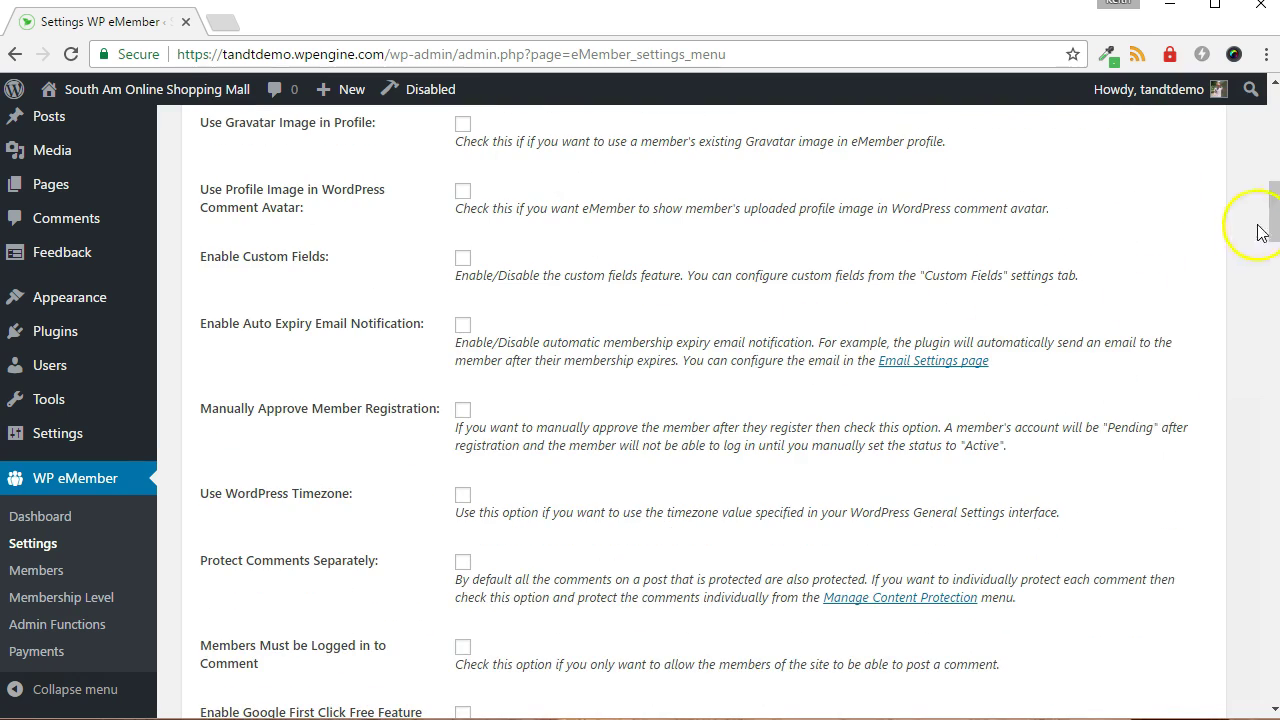
{"action": "left_click_drag", "start_coordinate": [1268, 220], "coordinate": [1270, 266]}
{"action": "scroll", "coordinate": [555, 557], "scroll_direction": "down", "scroll_amount": 10}
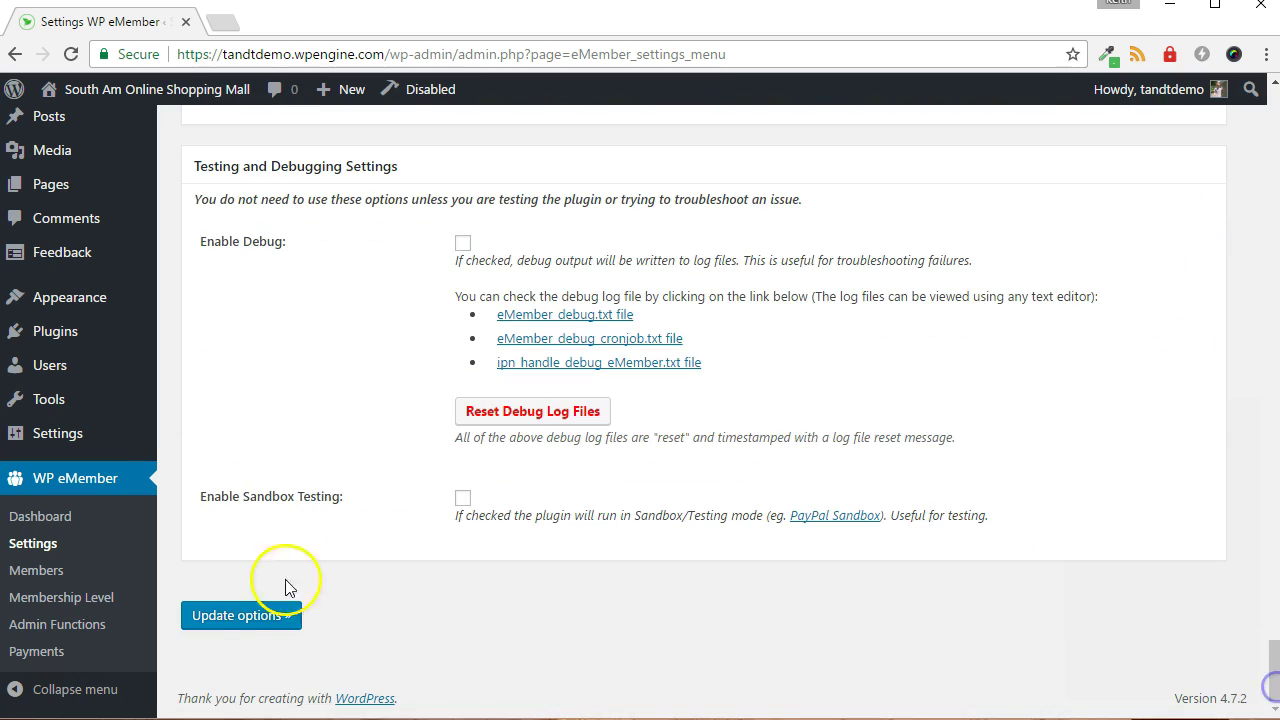
{"action": "left_click", "coordinate": [245, 620]}
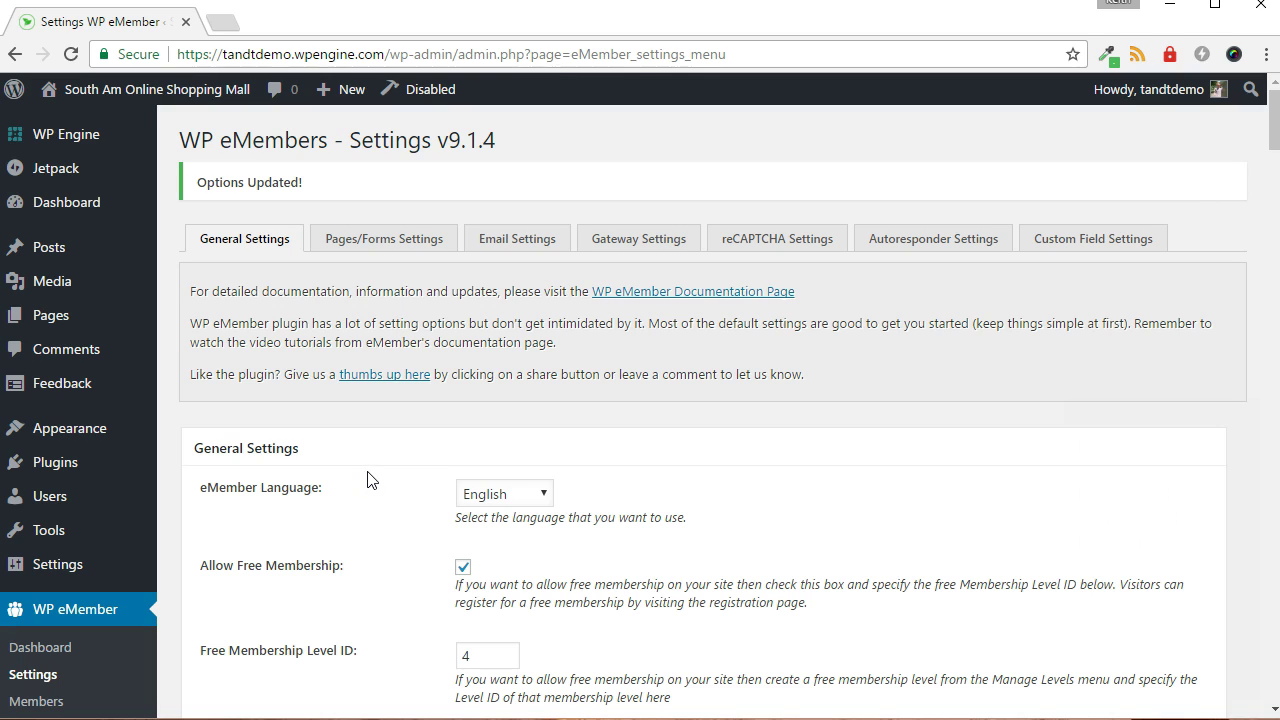
In the Pages/Forms settings, copy the Registration Page URL
{"action": "left_click", "coordinate": [364, 250]}
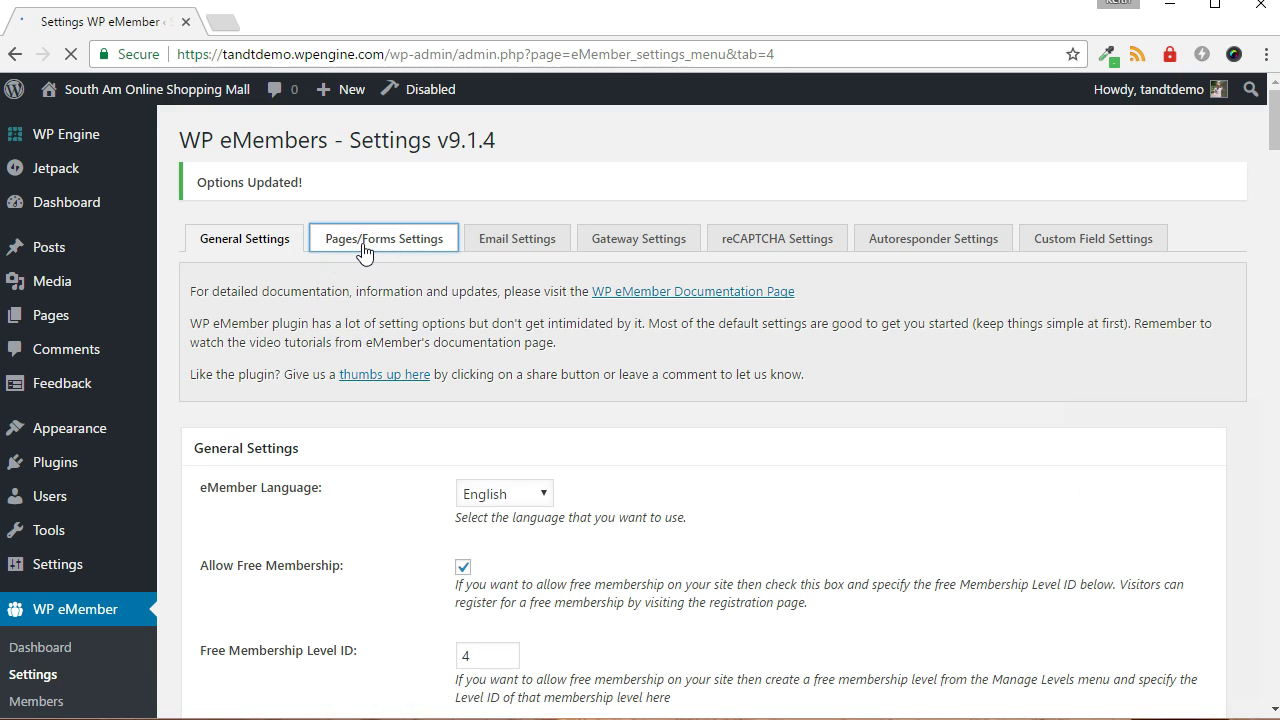
{"action": "scroll", "coordinate": [365, 290], "scroll_direction": "down", "scroll_amount": 3}
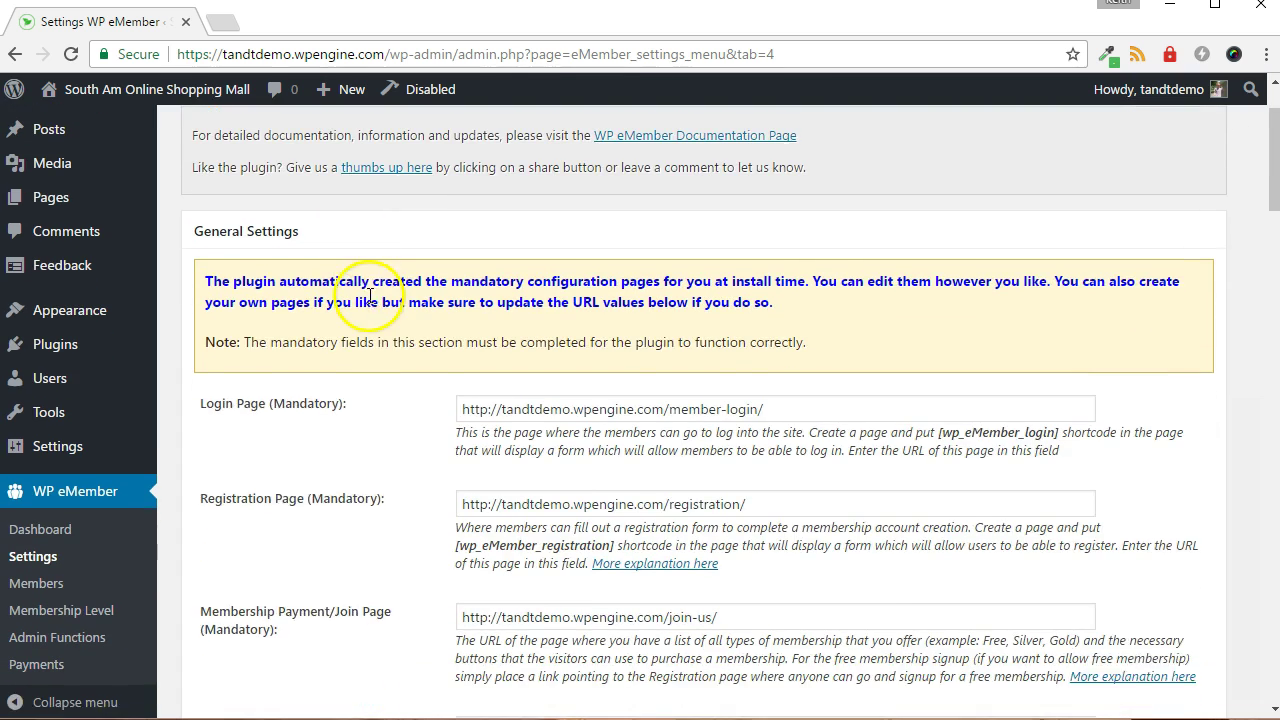
{"action": "scroll", "coordinate": [367, 298], "scroll_direction": "down", "scroll_amount": 2}
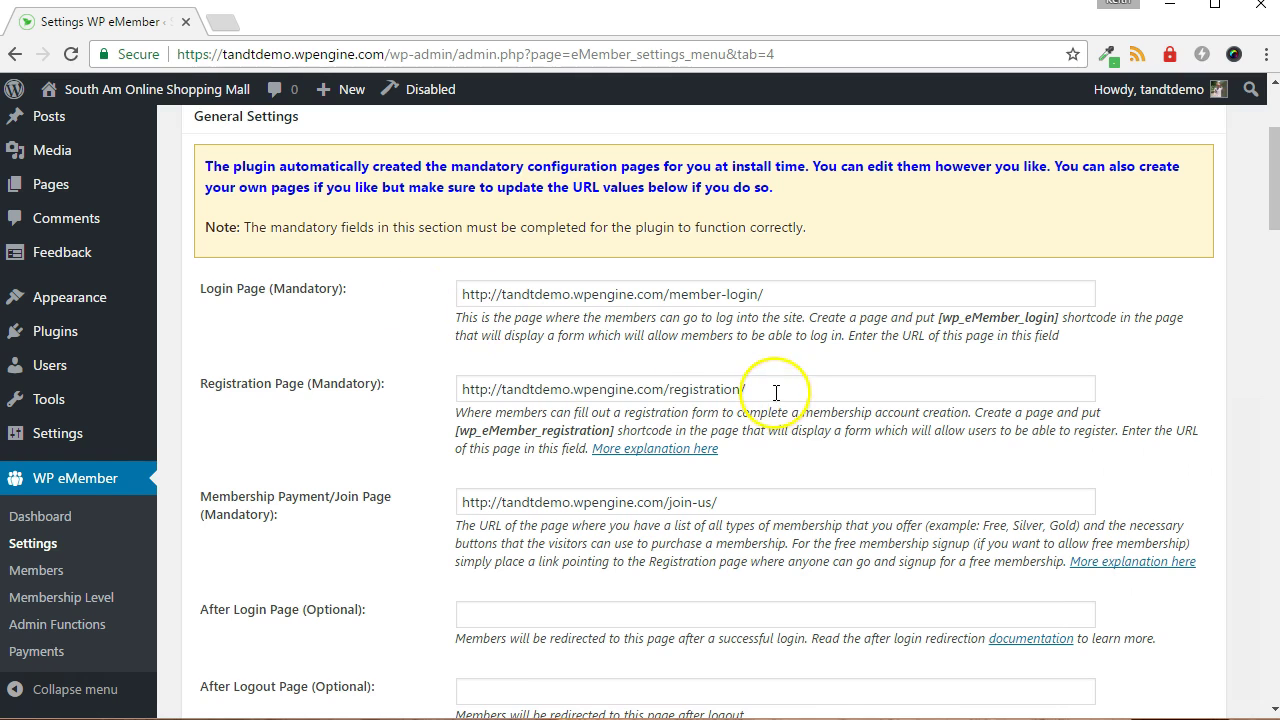
{"action": "left_click", "coordinate": [728, 398]}
{"action": "left_click_drag", "start_coordinate": [728, 402], "coordinate": [474, 389]}
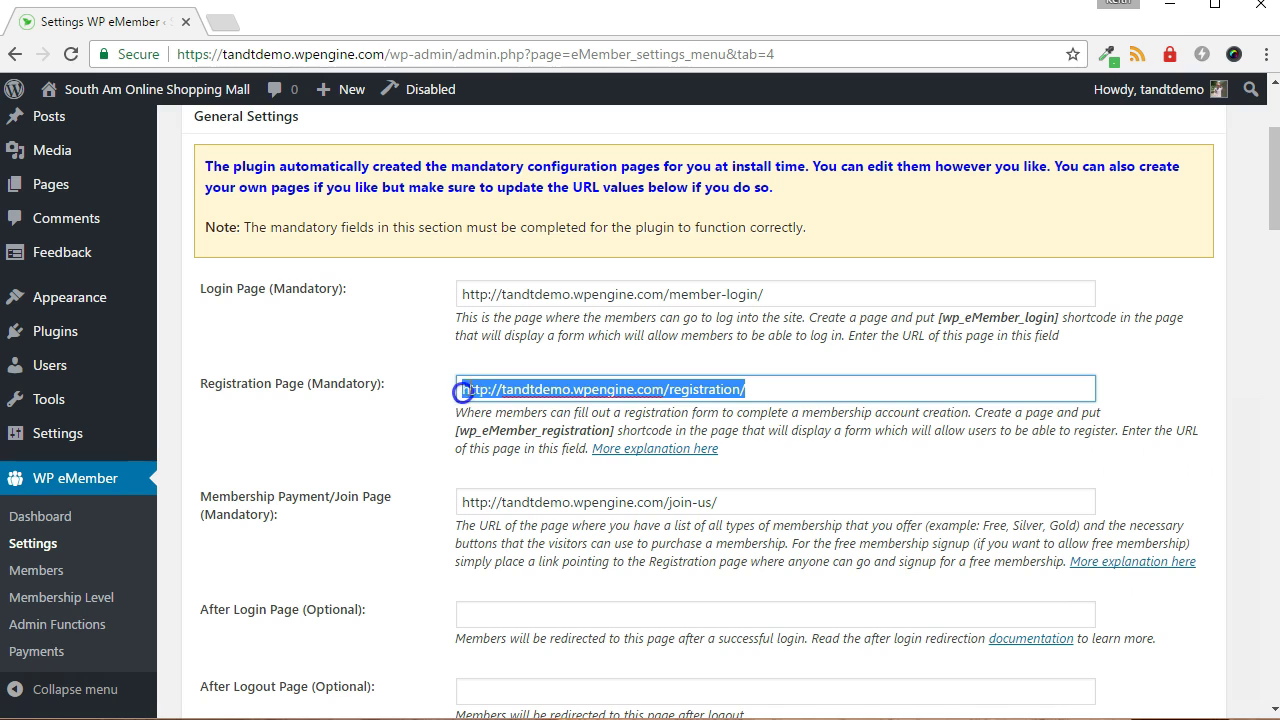
{"action": "right_click", "coordinate": [481, 382]}
{"action": "left_click", "coordinate": [530, 420]}
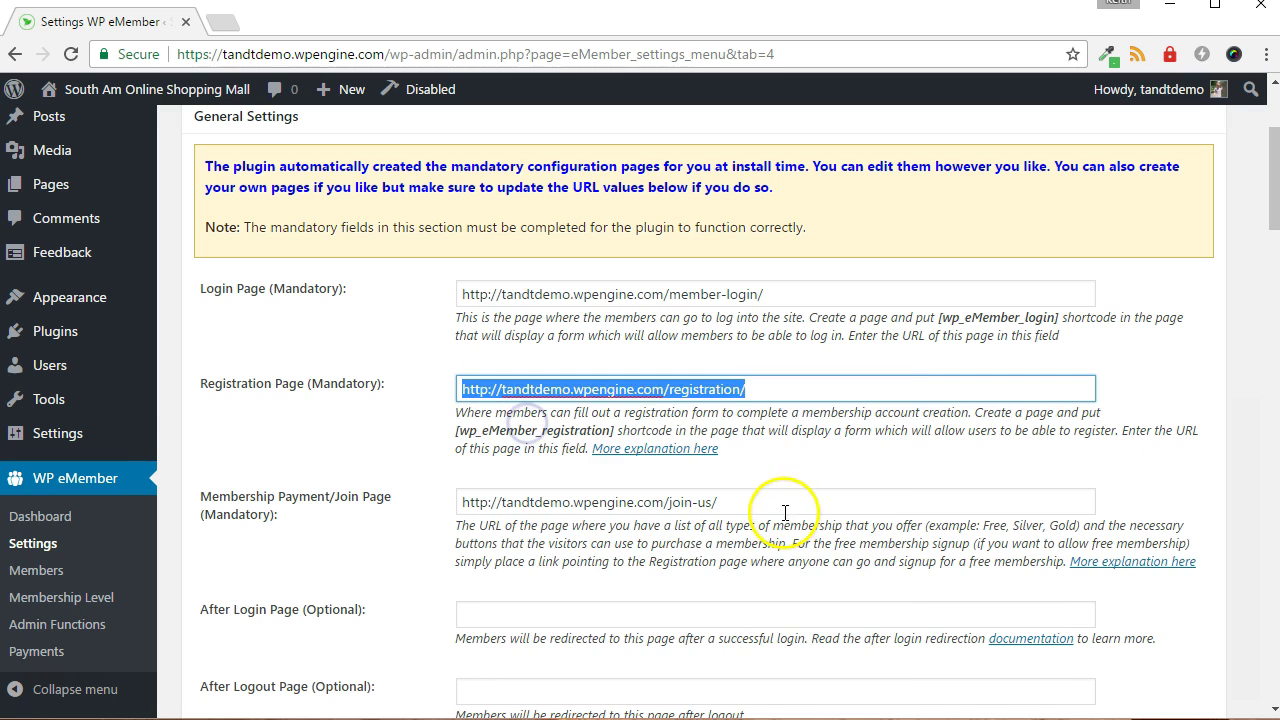
Replace the join-us URL in Membership Payment/Join Page with the registration URL and save
{"action": "left_click_drag", "start_coordinate": [777, 505], "coordinate": [452, 524]}
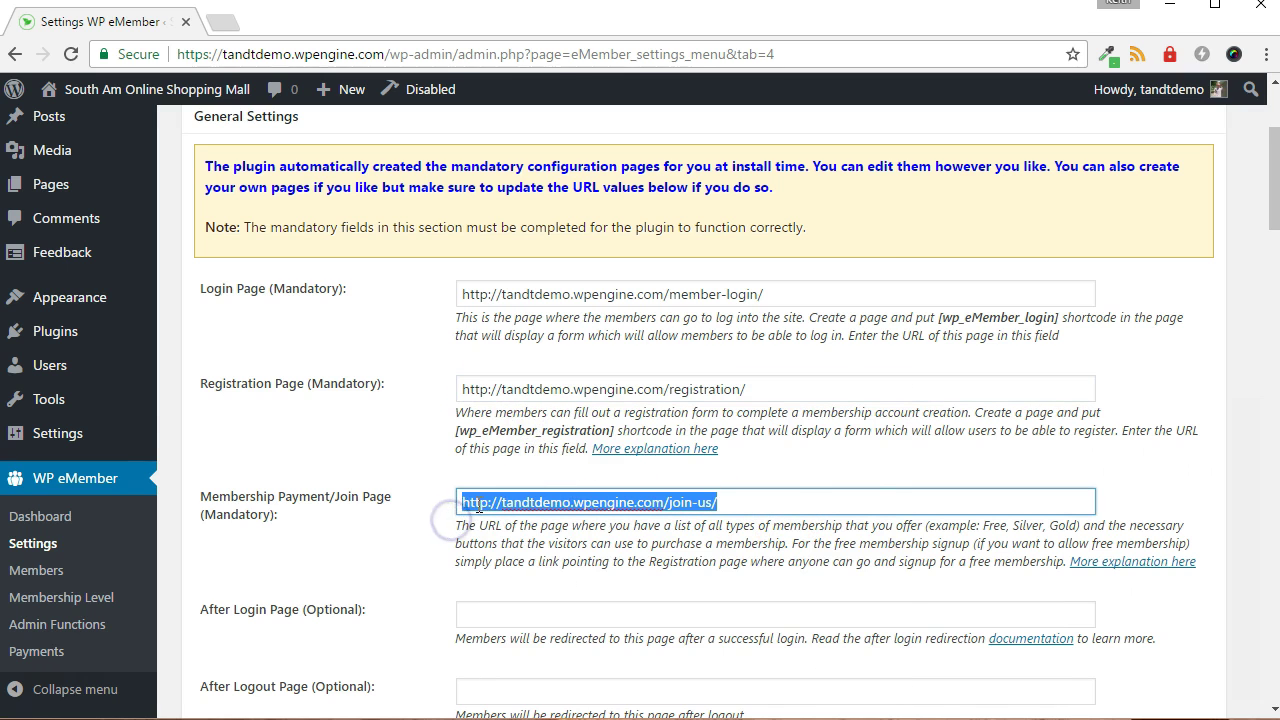
{"action": "right_click", "coordinate": [478, 508]}
{"action": "left_click", "coordinate": [560, 286]}
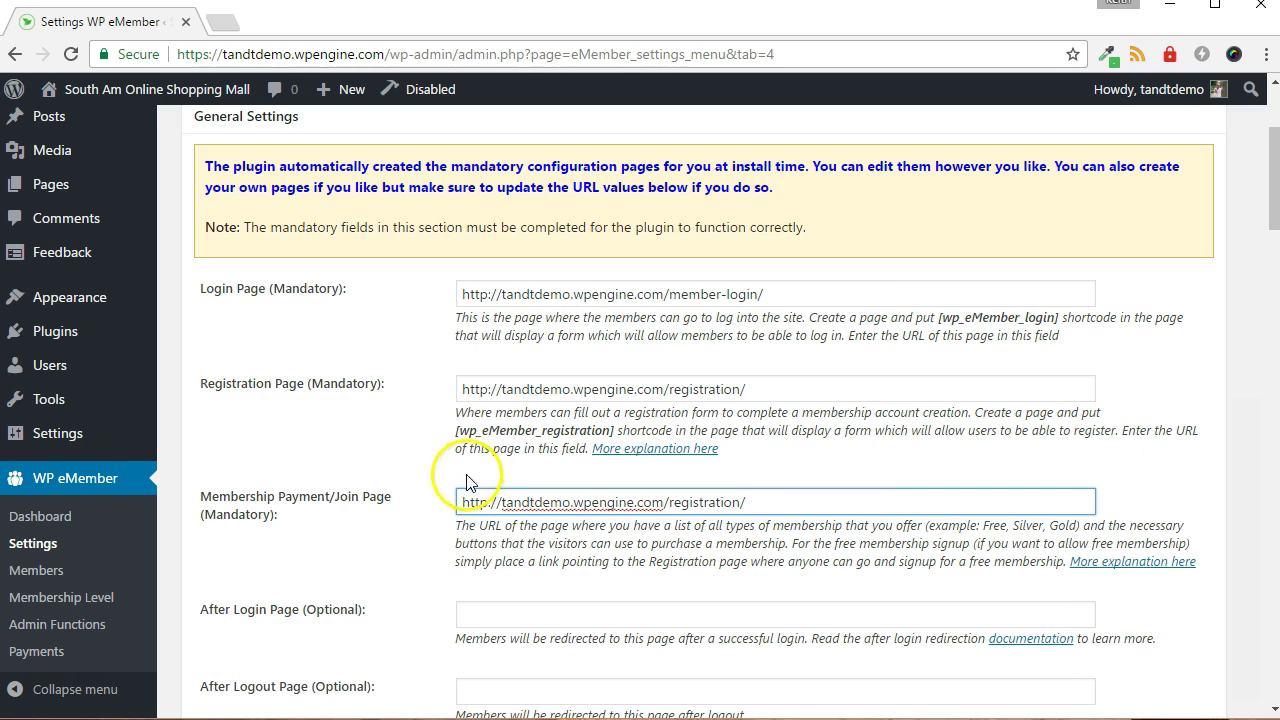
{"action": "scroll", "coordinate": [1263, 388], "scroll_direction": "down", "scroll_amount": 1}
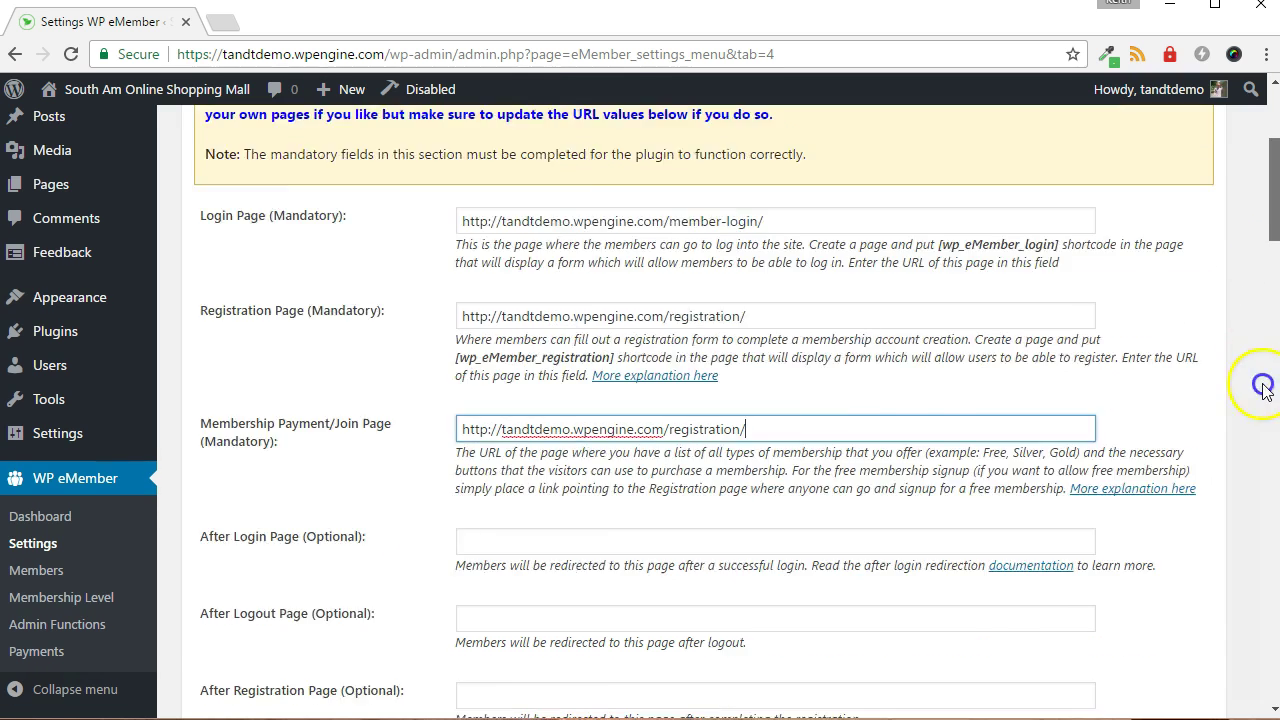
{"action": "scroll", "coordinate": [1263, 388], "scroll_direction": "down", "scroll_amount": 20}
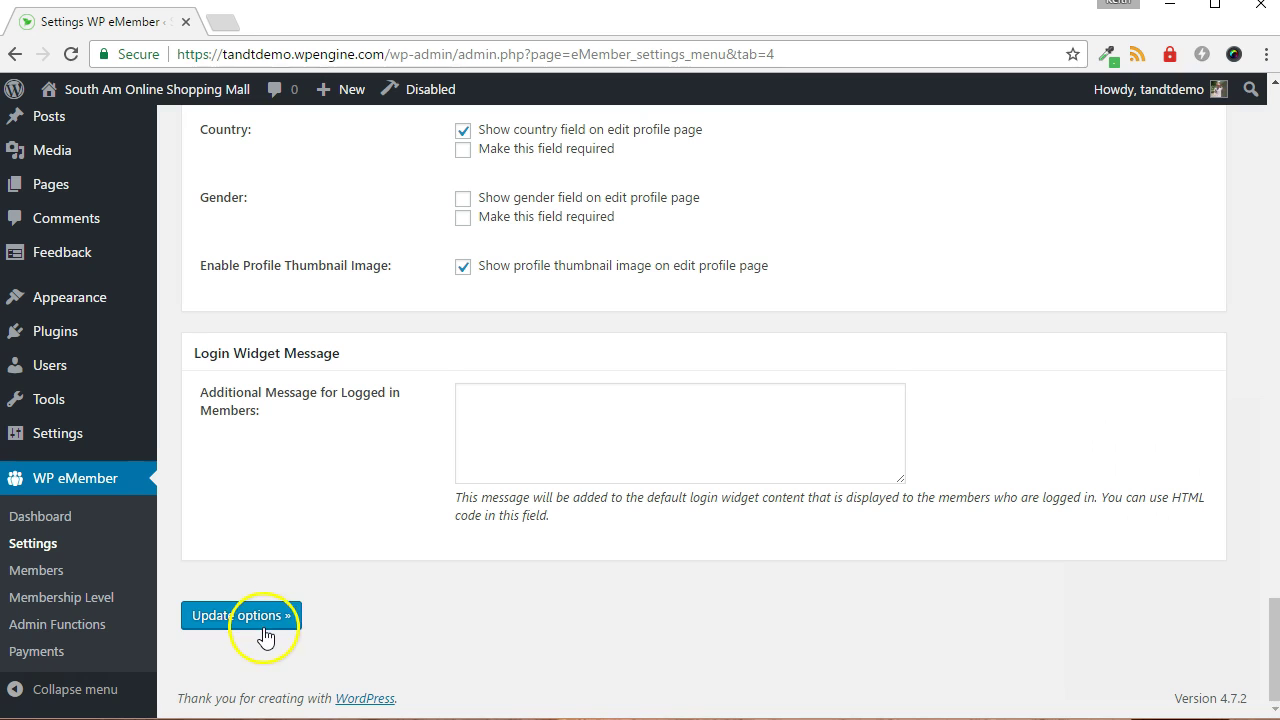
{"action": "left_click", "coordinate": [264, 630]}
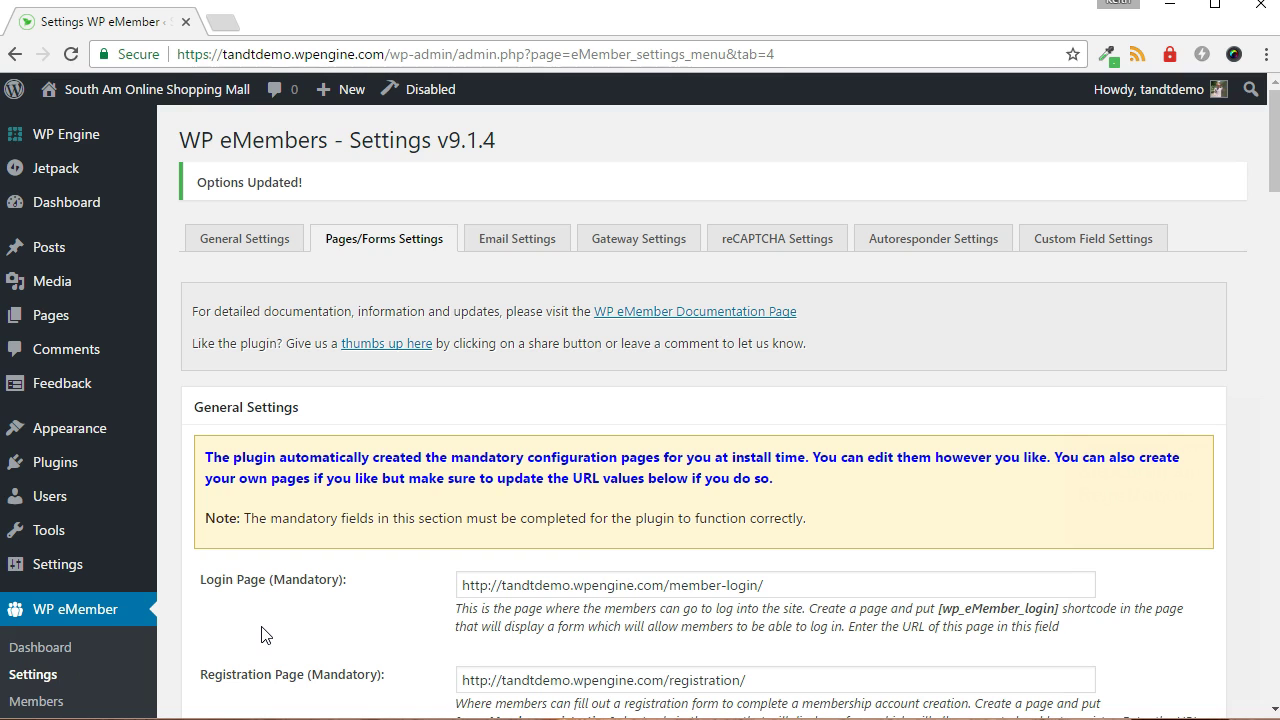
Open Appearance > Menus and review the Main menu and its Top Menu location
{"action": "mouse_move", "coordinate": [105, 430]}
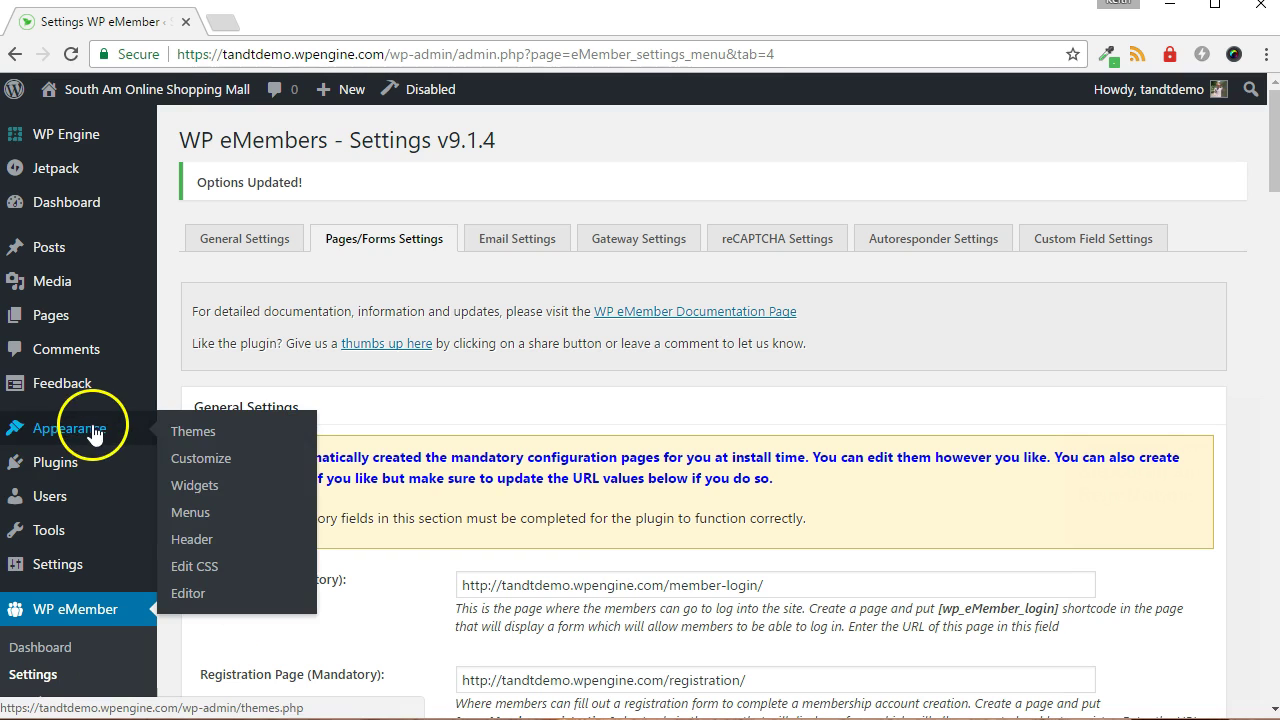
{"action": "left_click", "coordinate": [179, 515]}
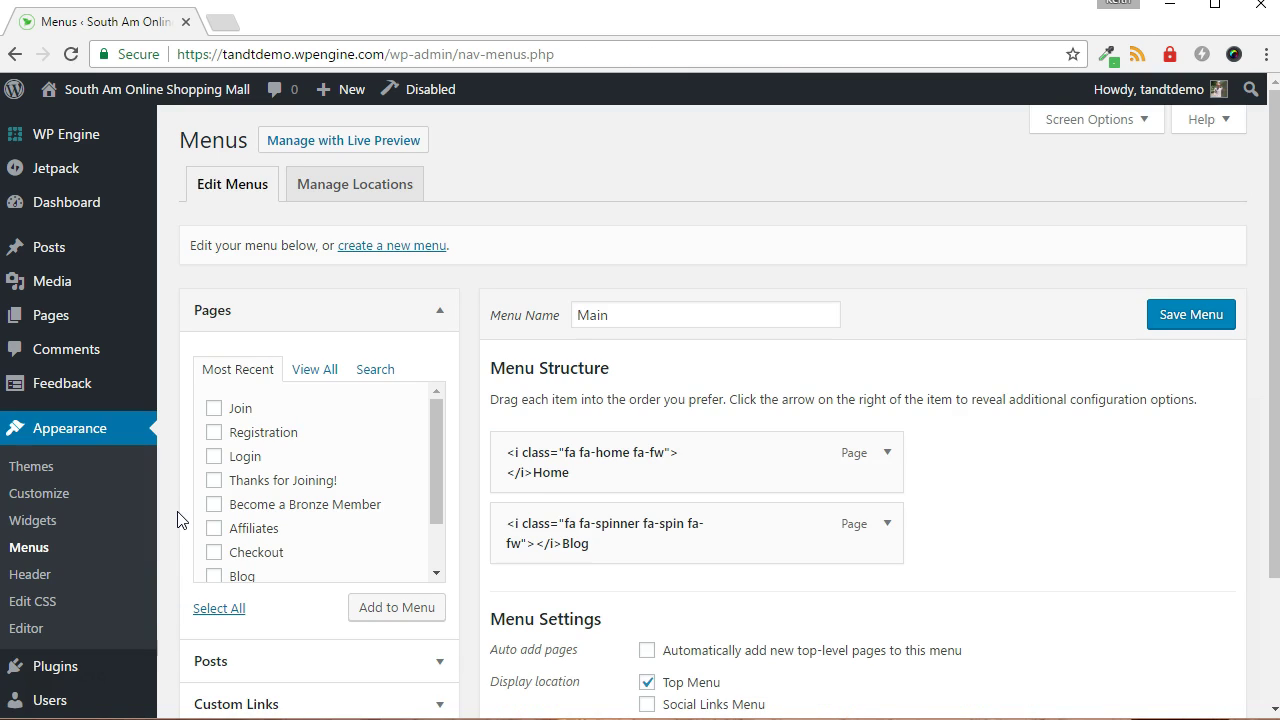
{"action": "scroll", "coordinate": [380, 430], "scroll_direction": "down", "scroll_amount": 3}
{"action": "scroll", "coordinate": [472, 522], "scroll_direction": "down", "scroll_amount": 1}
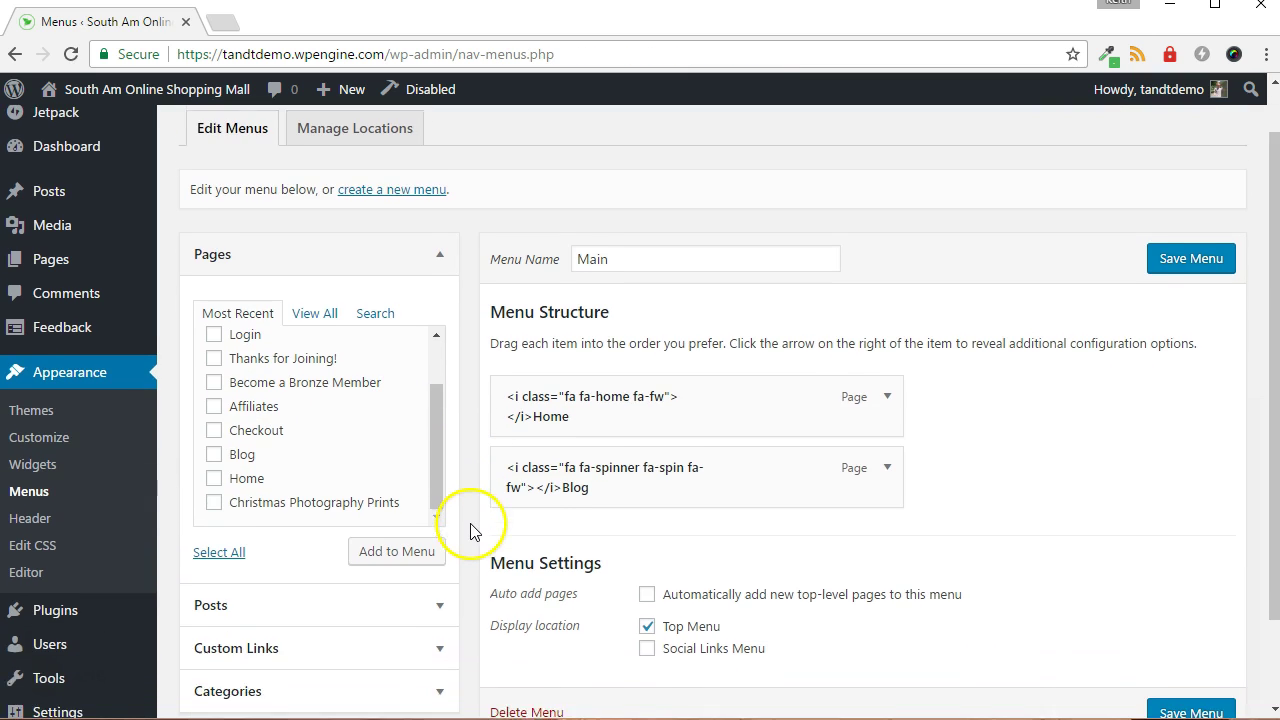
{"action": "scroll", "coordinate": [472, 530], "scroll_direction": "down", "scroll_amount": 1}
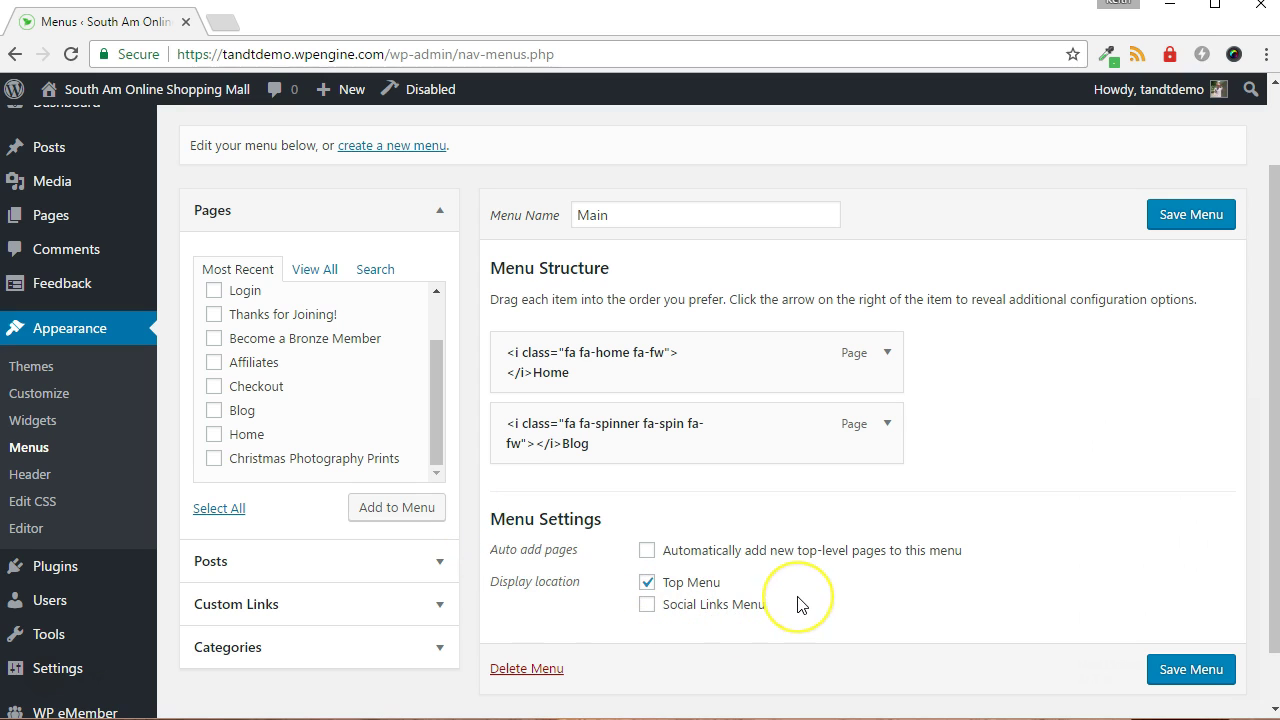
{"action": "scroll", "coordinate": [800, 605], "scroll_direction": "up", "scroll_amount": 1}
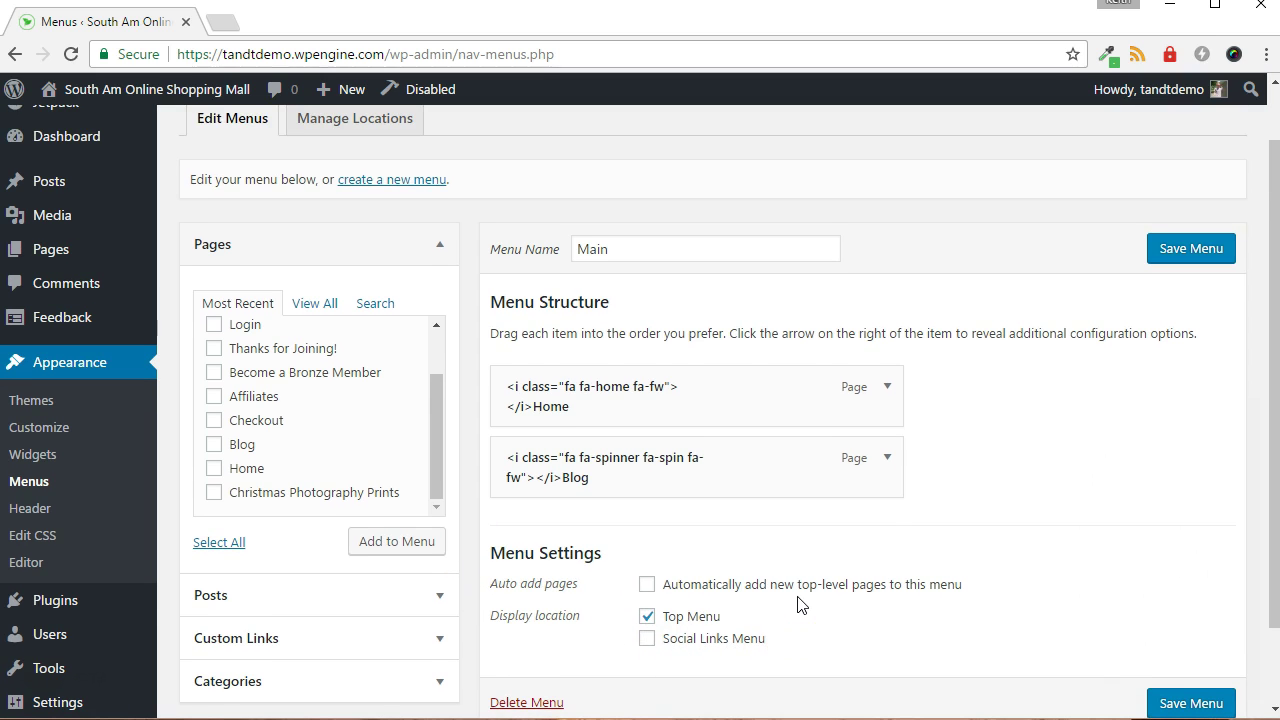
{"action": "scroll", "coordinate": [800, 605], "scroll_direction": "up", "scroll_amount": 1}
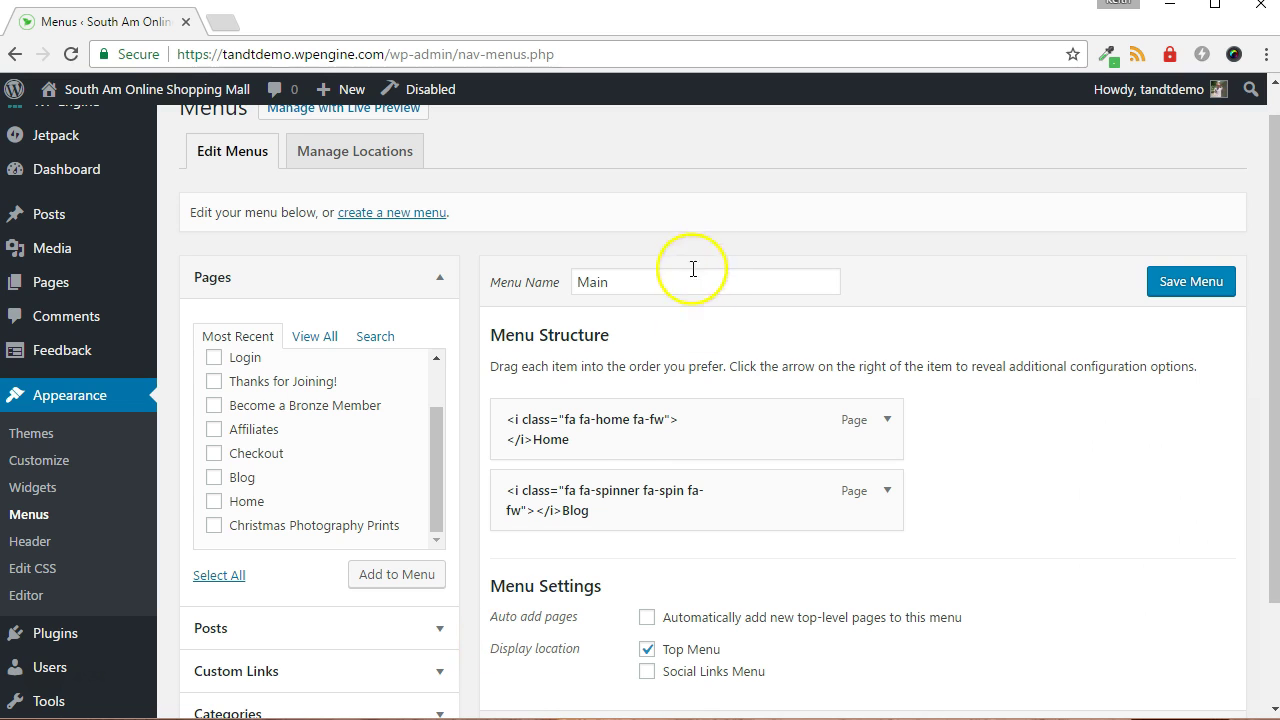
{"action": "left_click_drag", "start_coordinate": [646, 280], "coordinate": [578, 283]}
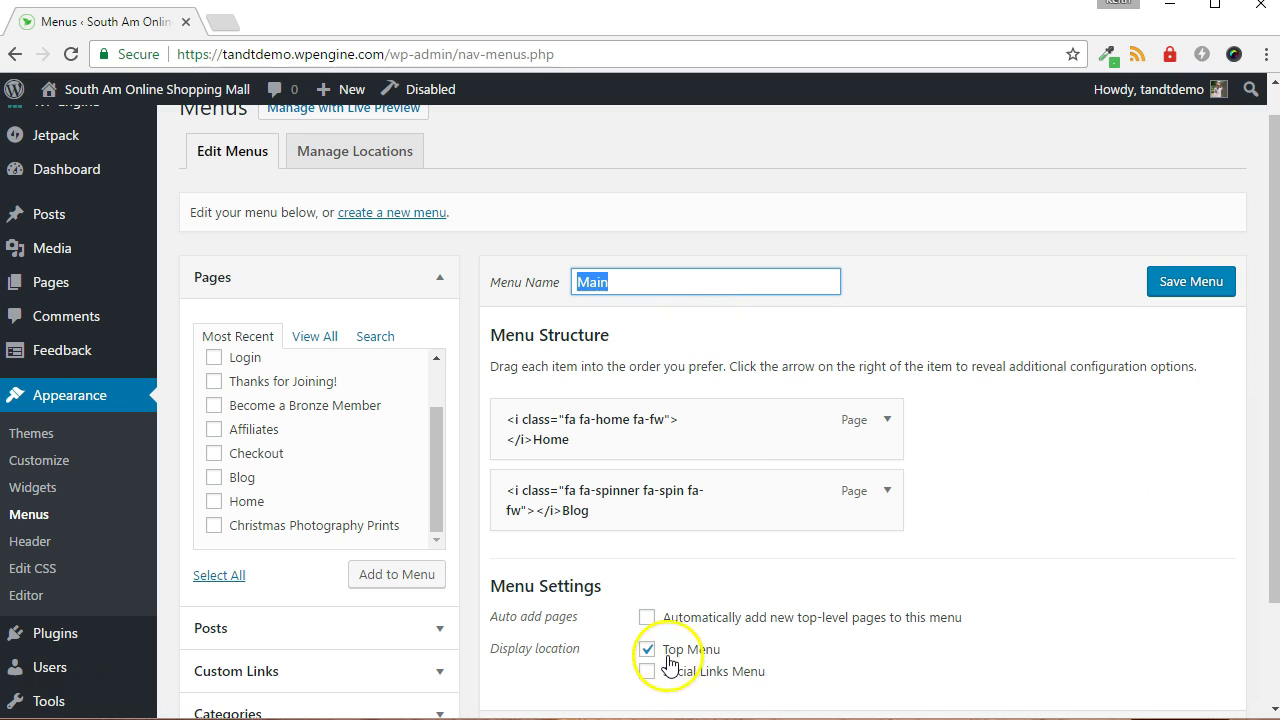
{"action": "left_click_drag", "start_coordinate": [665, 651], "coordinate": [751, 652]}
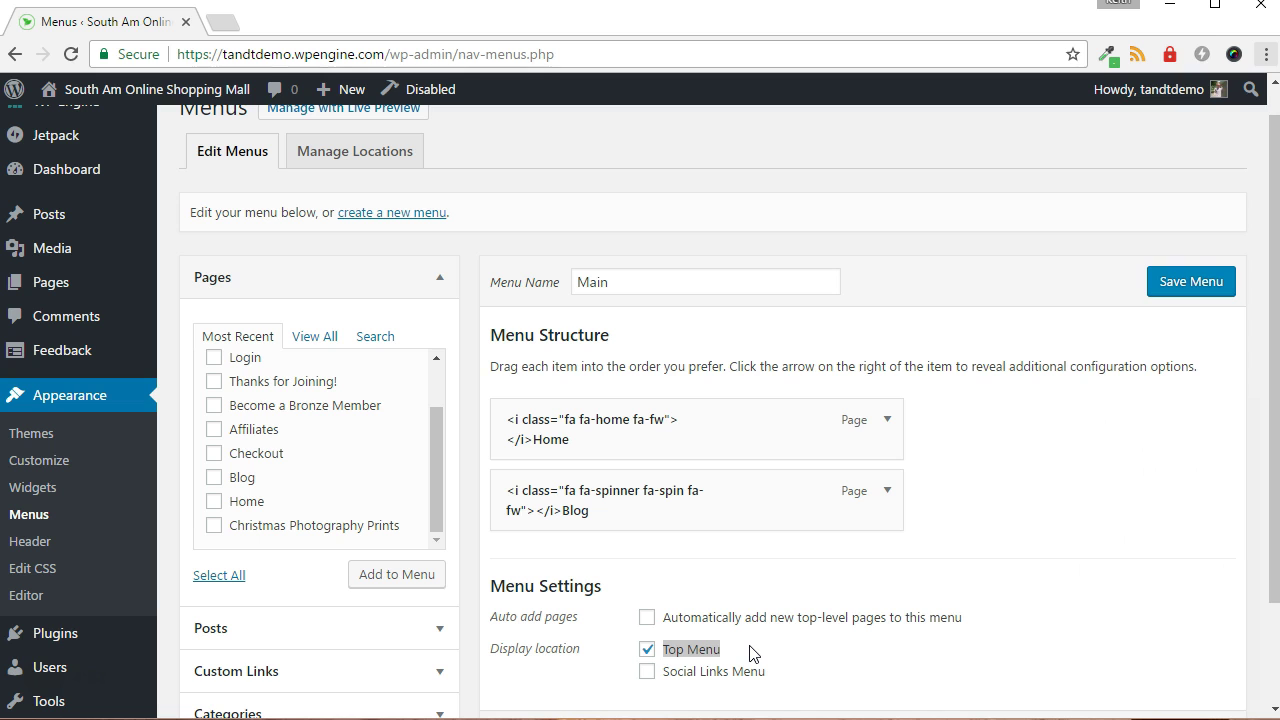
Add the Login and Registration pages to the Main menu, moving Registration above Login
{"action": "left_click", "coordinate": [438, 277]}
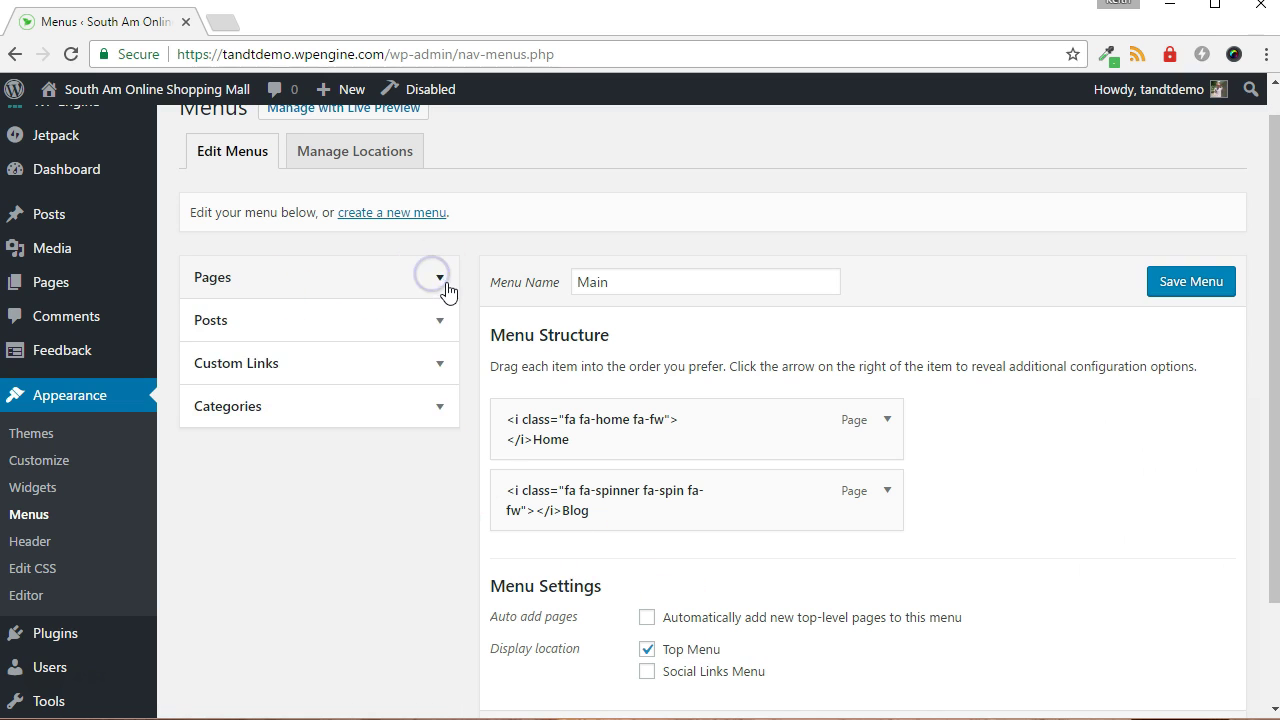
{"action": "left_click", "coordinate": [440, 280]}
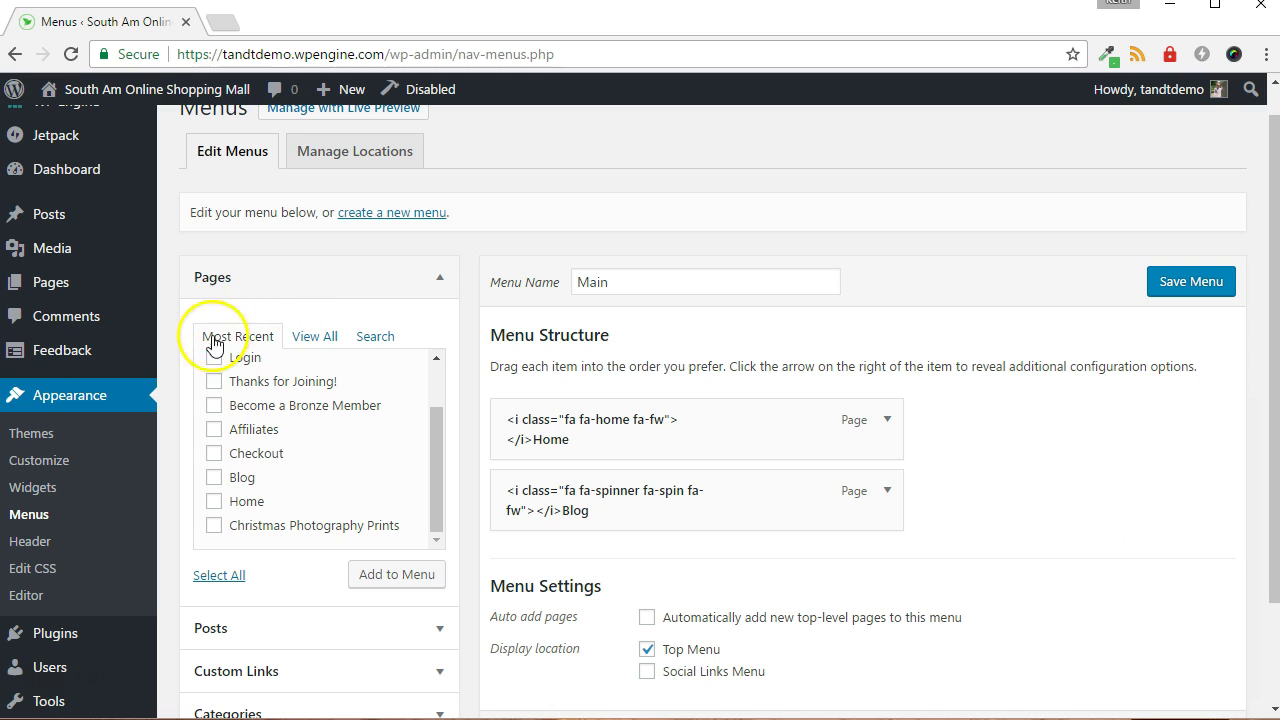
{"action": "left_click", "coordinate": [214, 380]}
{"action": "left_click", "coordinate": [214, 357]}
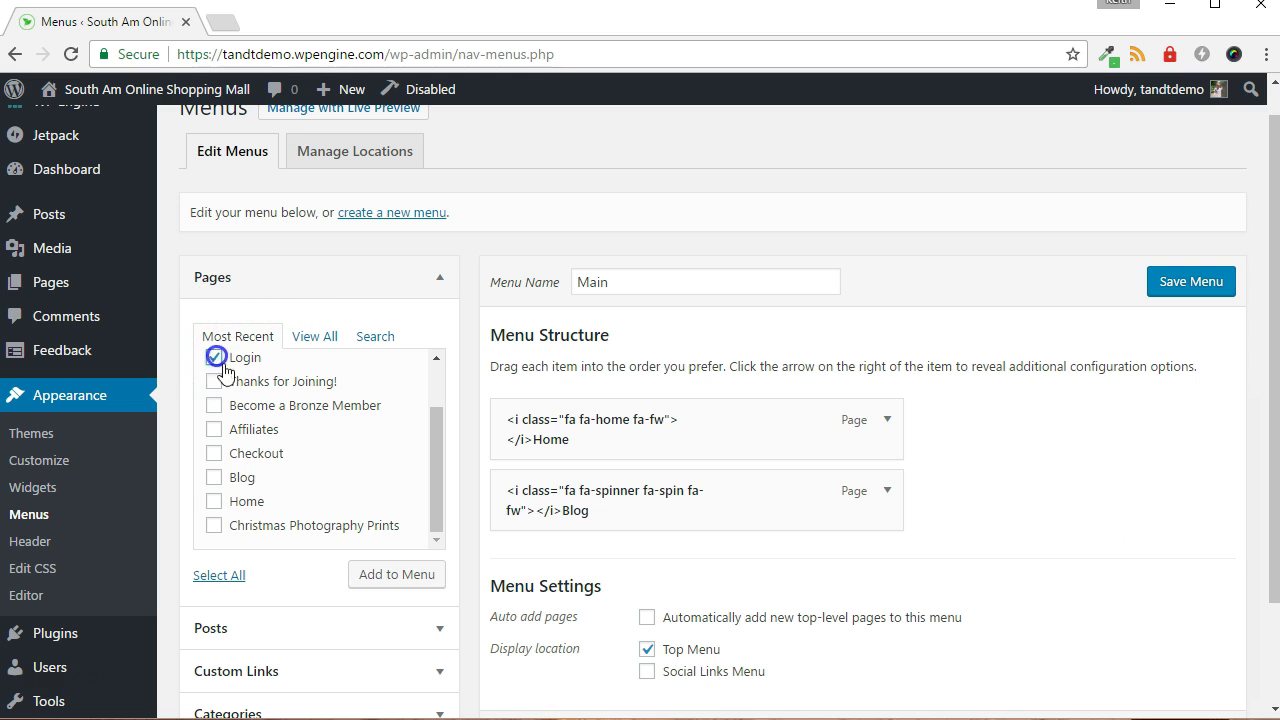
{"action": "scroll", "coordinate": [357, 449], "scroll_direction": "down", "scroll_amount": 2}
{"action": "scroll", "coordinate": [360, 443], "scroll_direction": "up", "scroll_amount": 1}
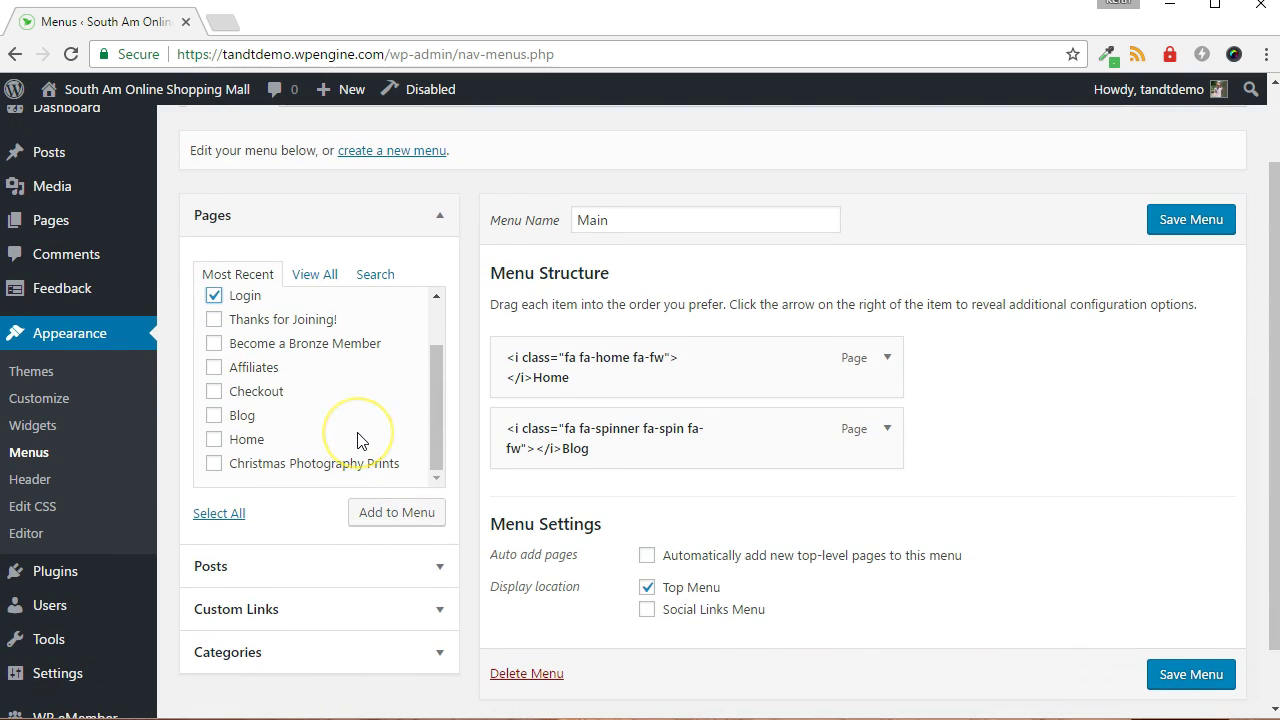
{"action": "left_click", "coordinate": [312, 274]}
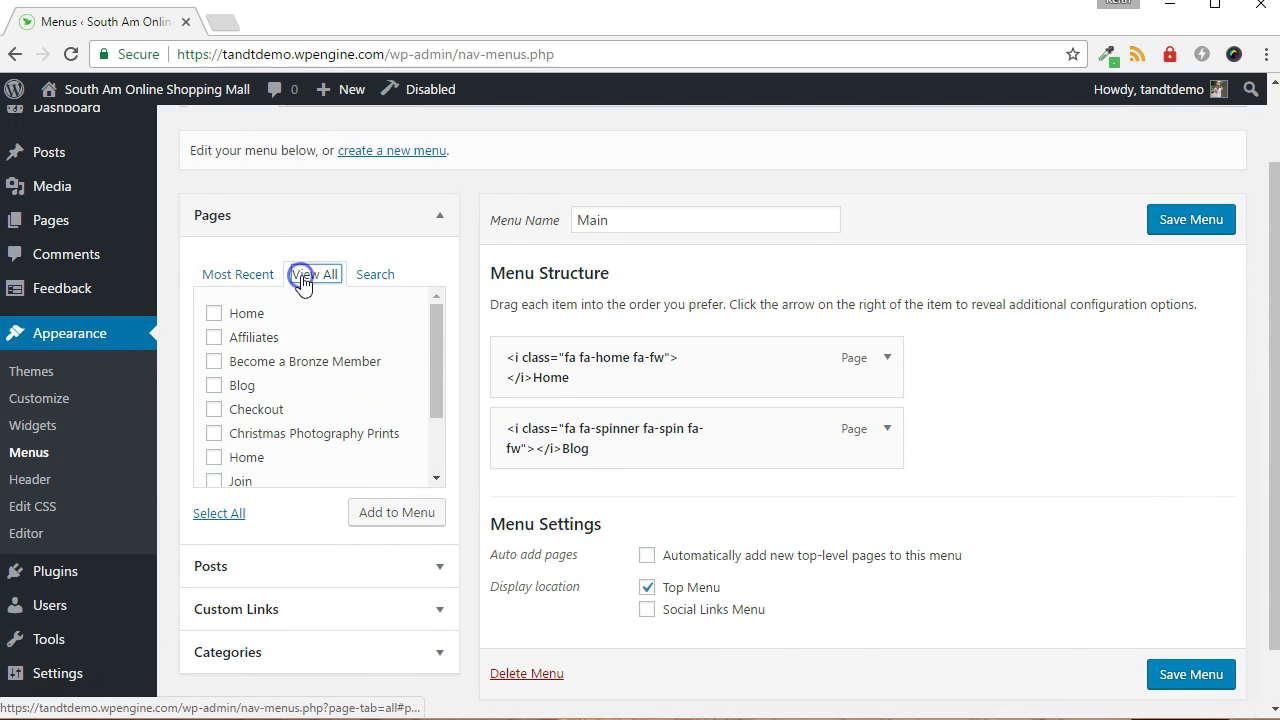
{"action": "scroll", "coordinate": [246, 366], "scroll_direction": "down", "scroll_amount": 3}
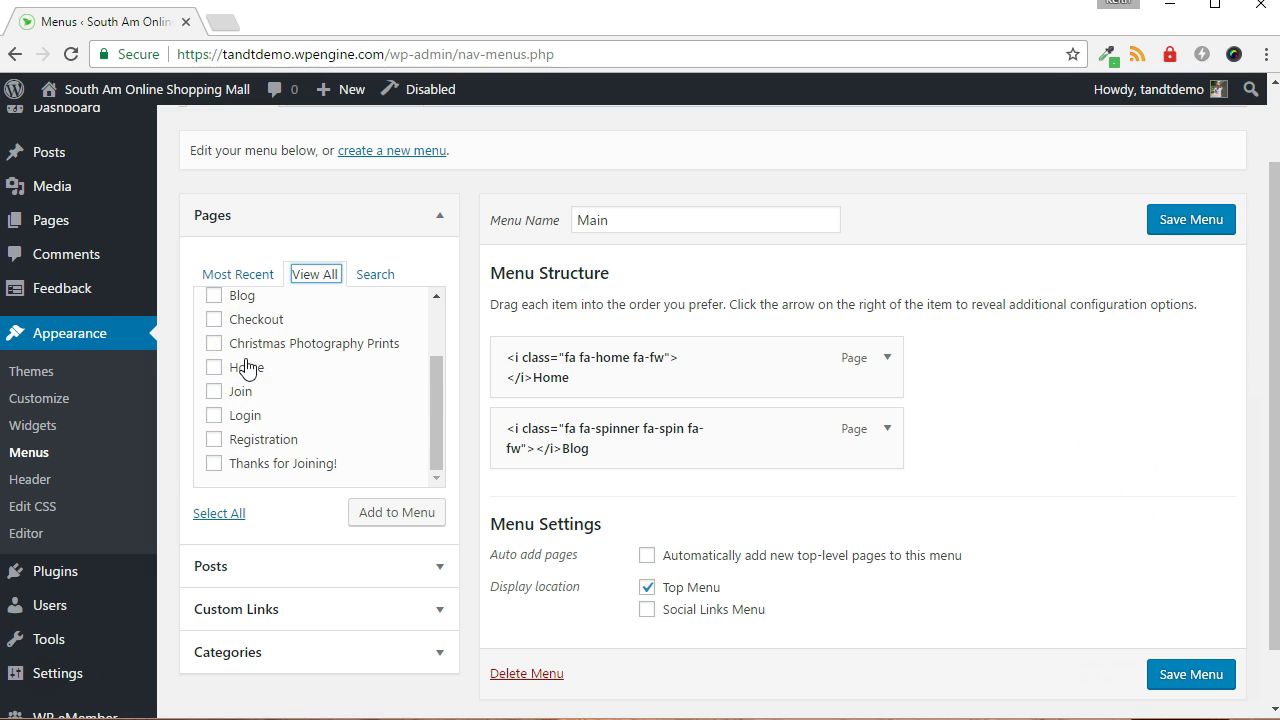
{"action": "left_click", "coordinate": [214, 415]}
{"action": "left_click", "coordinate": [214, 439]}
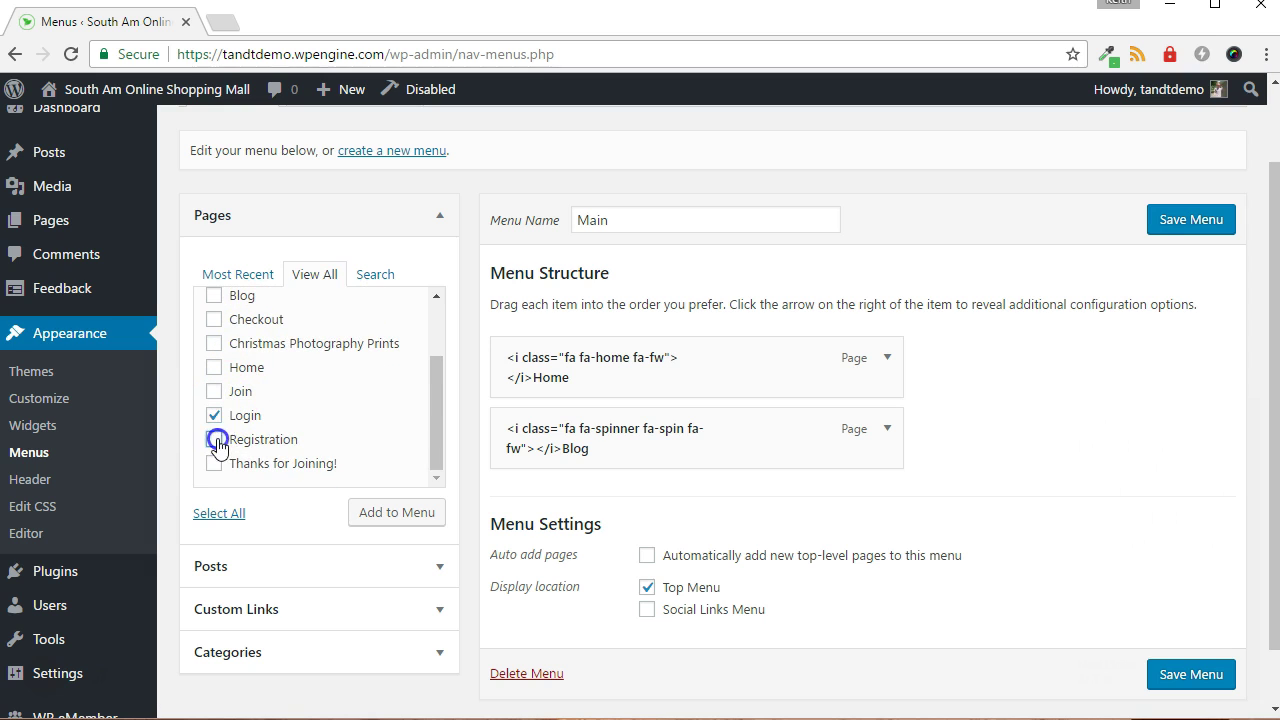
{"action": "left_click", "coordinate": [381, 516]}
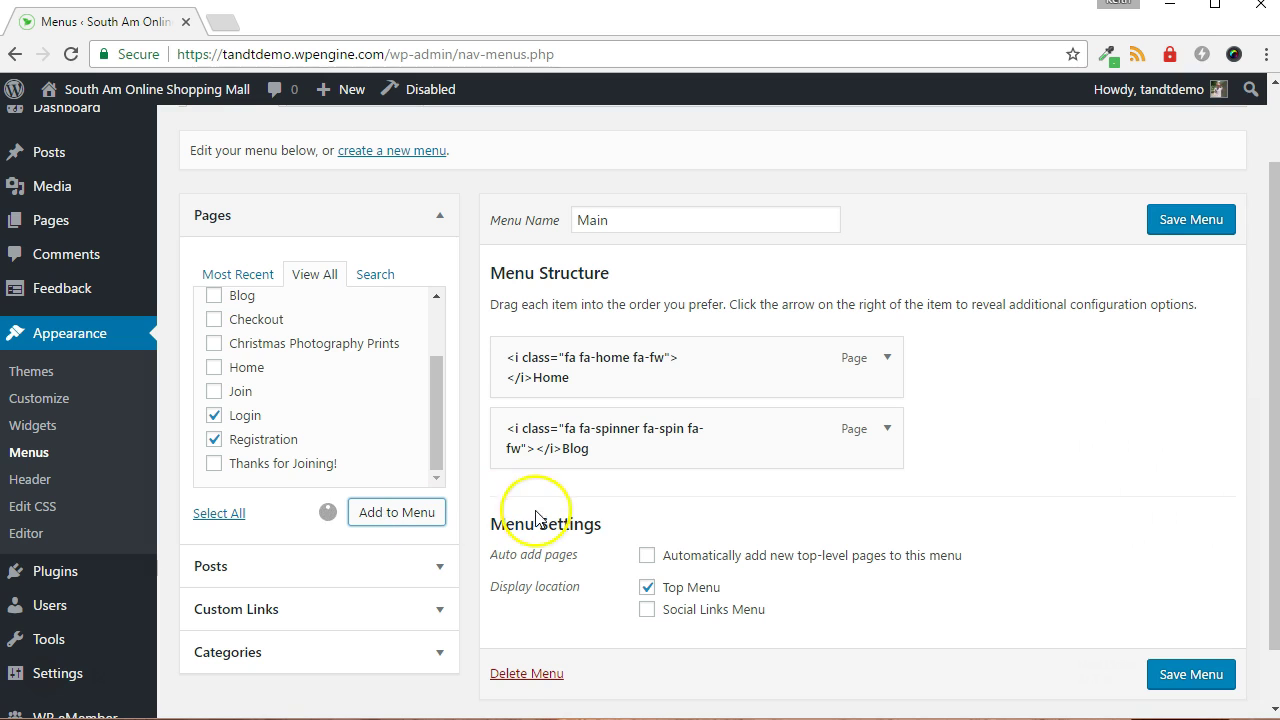
{"action": "left_click_drag", "start_coordinate": [536, 556], "coordinate": [526, 506]}
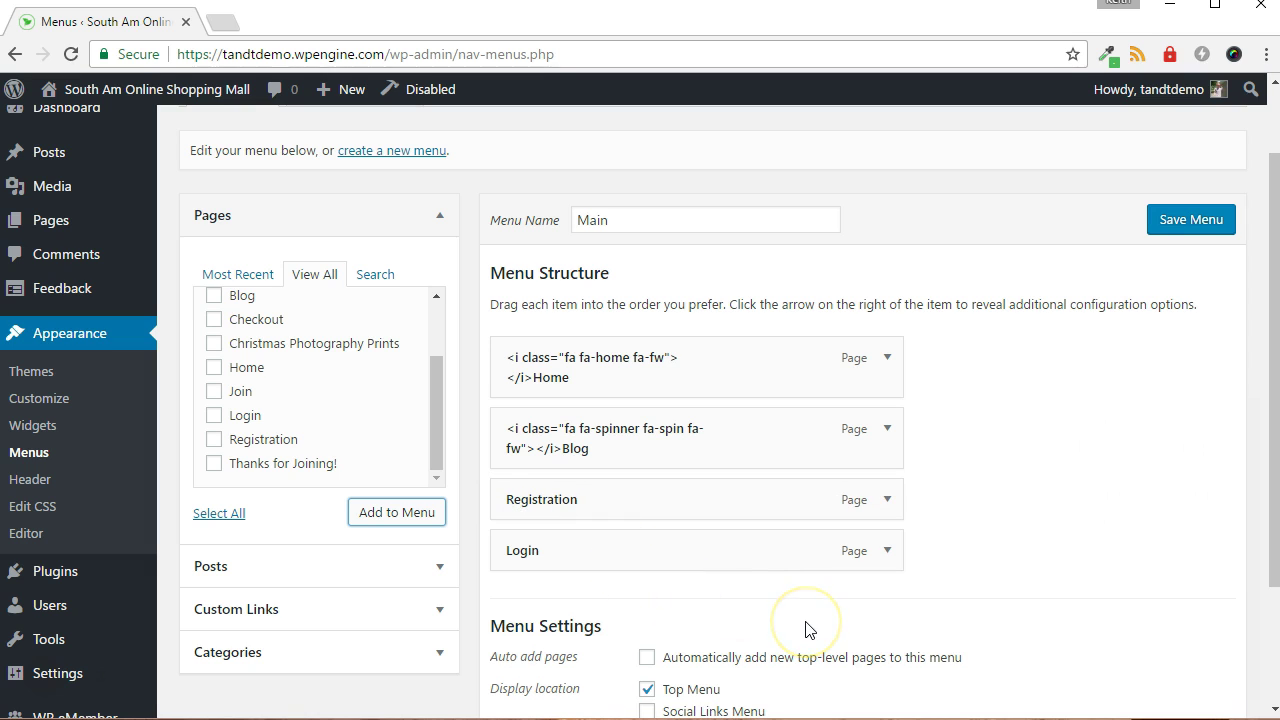
Save the Main menu, check the live site's navigation in a new tab, then close it
{"action": "left_click", "coordinate": [1165, 222]}
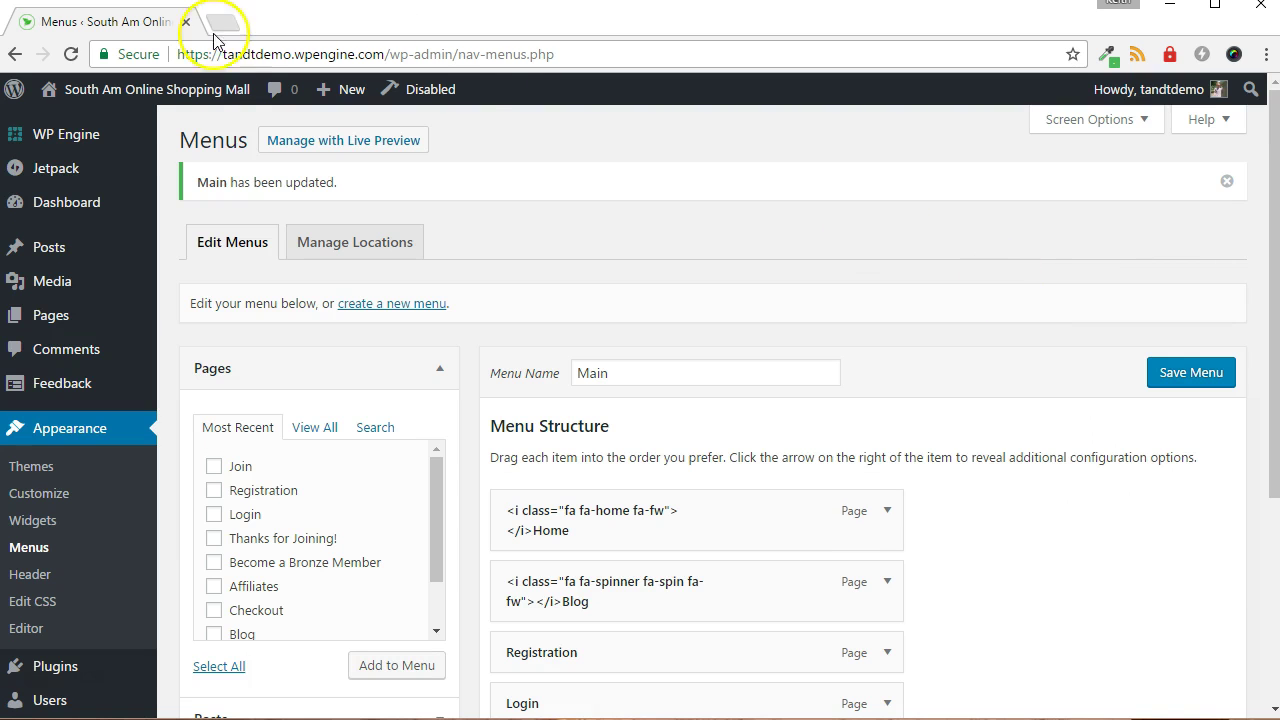
{"action": "mouse_move", "coordinate": [138, 95]}
{"action": "right_click", "coordinate": [78, 122]}
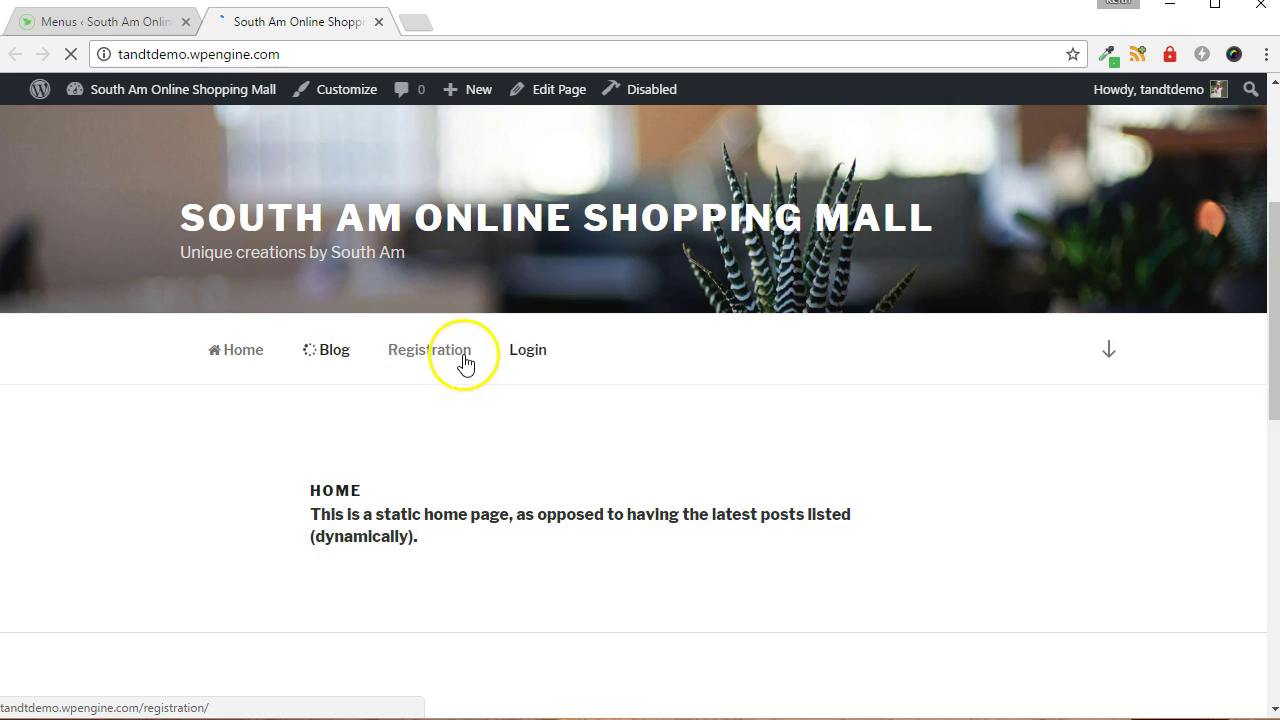
{"action": "key", "text": "ctrl+w"}
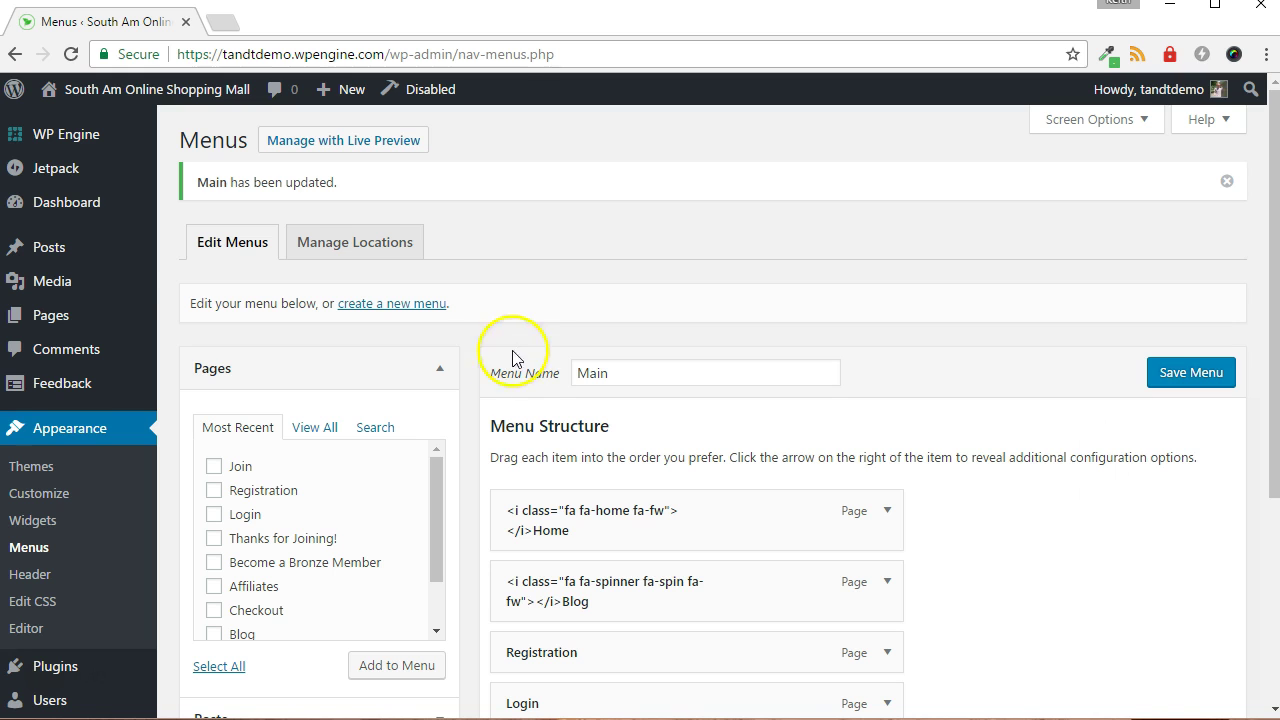
Create a new page titled 'Secret Recipes' with the unlock message and TODO line pasted in
{"action": "mouse_move", "coordinate": [20, 318]}
{"action": "left_click", "coordinate": [204, 354]}
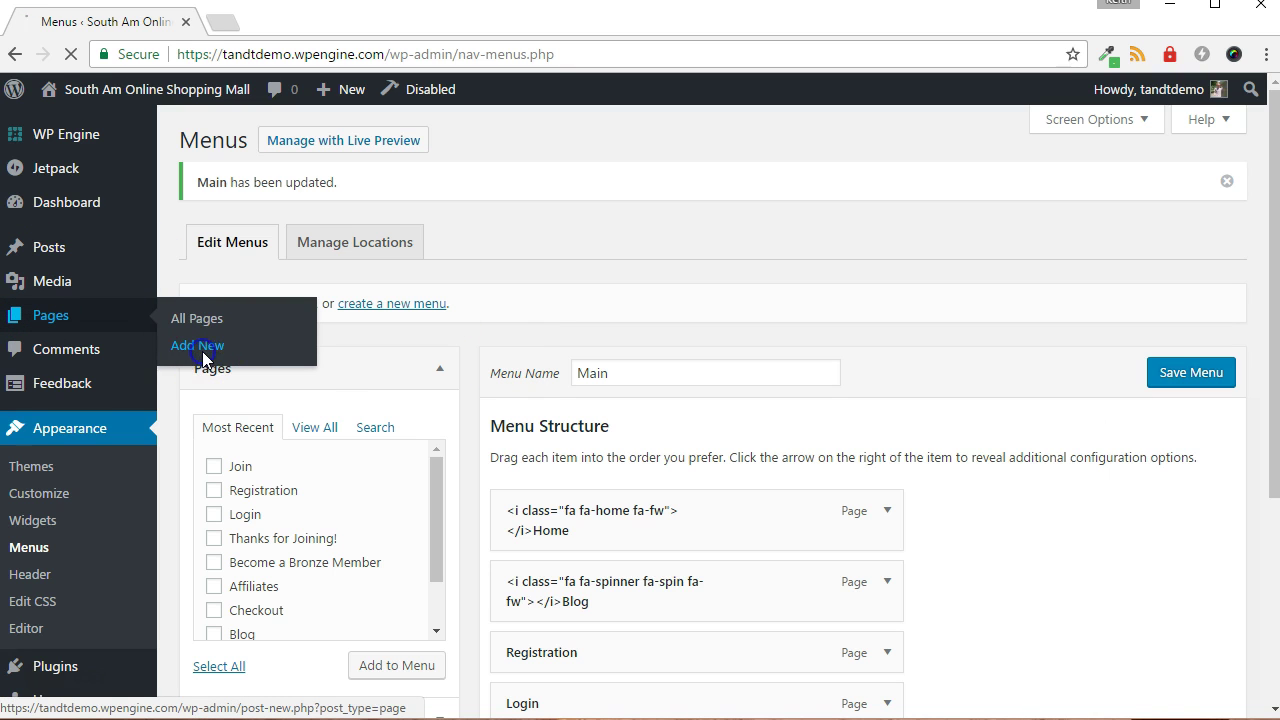
{"action": "type", "text": "Secret Recipes"}
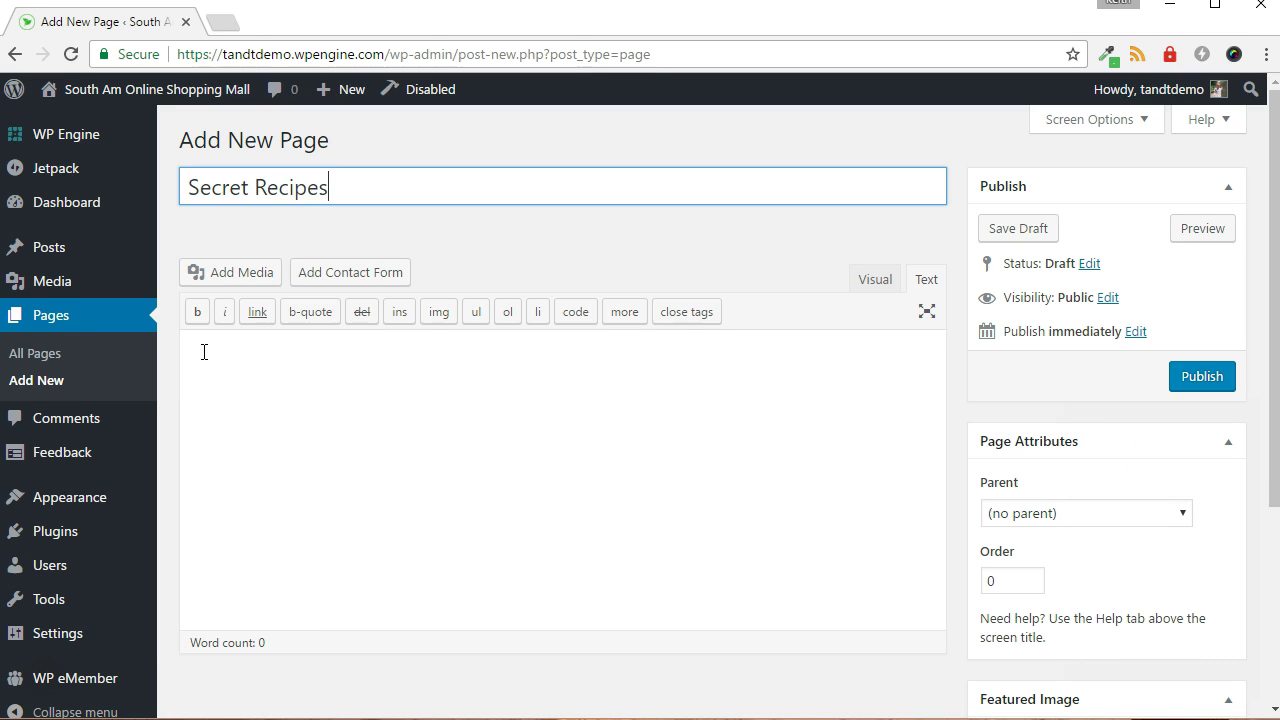
{"action": "left_click", "coordinate": [249, 457]}
{"action": "key", "text": "ctrl+v"}
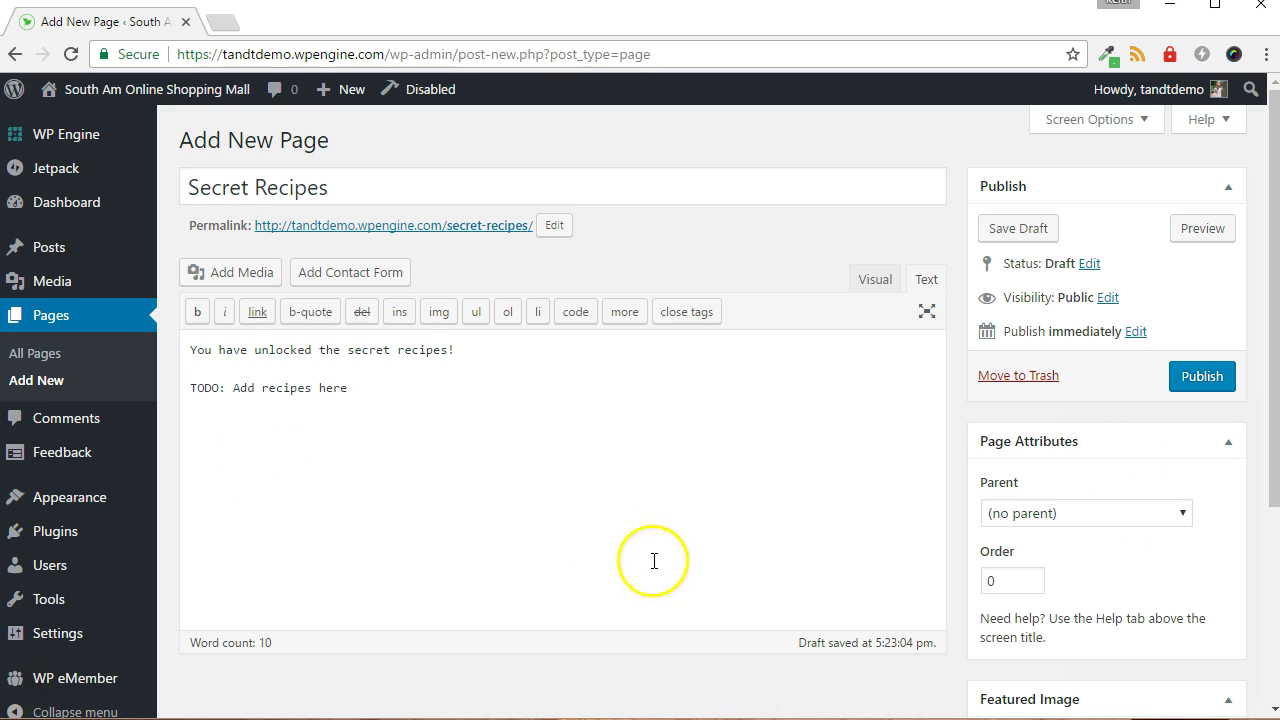
{"action": "scroll", "coordinate": [666, 629], "scroll_direction": "down", "scroll_amount": 2}
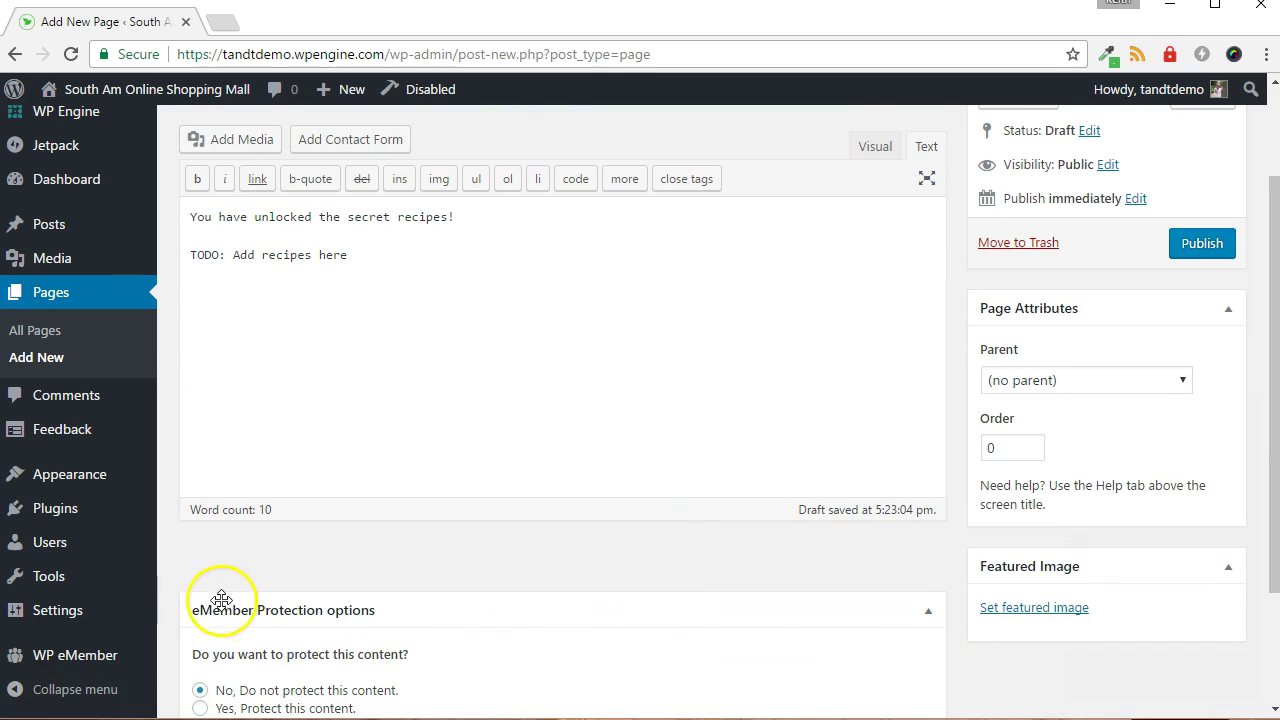
{"action": "scroll", "coordinate": [681, 601], "scroll_direction": "up", "scroll_amount": 2}
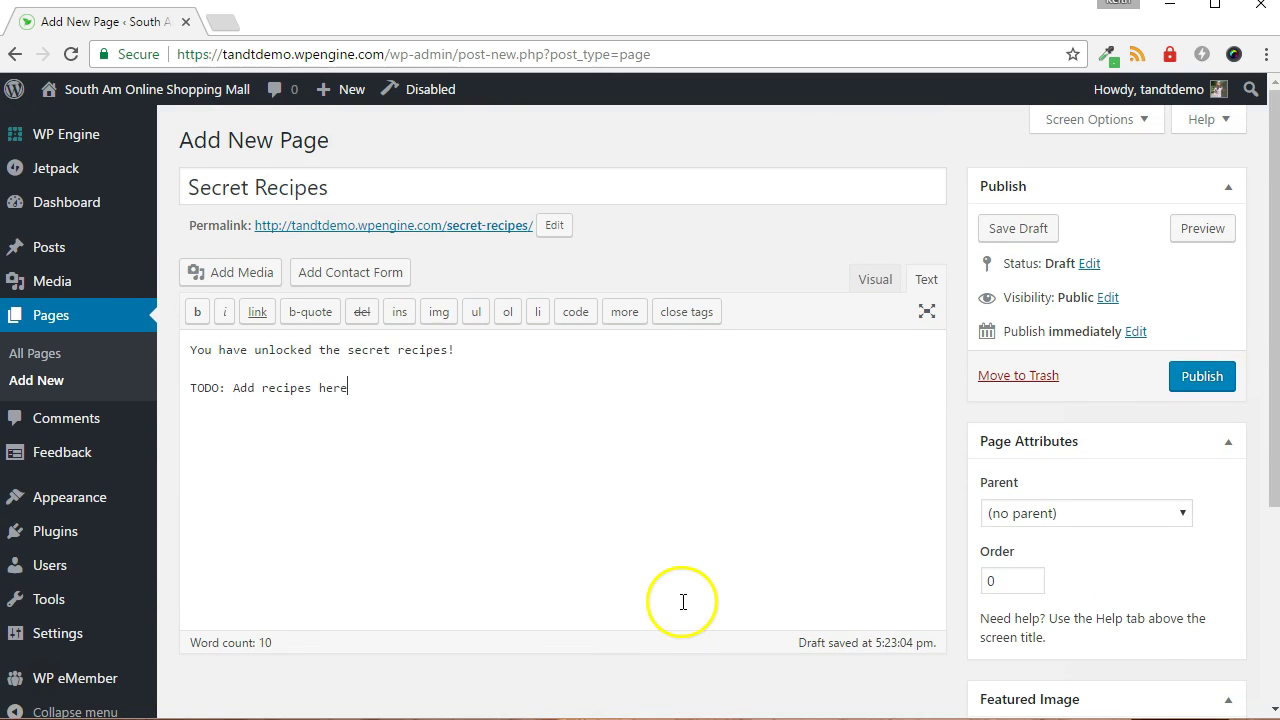
Set eMember protection to 'Yes, Protect this content' with access for the Free level
{"action": "left_click", "coordinate": [1127, 122]}
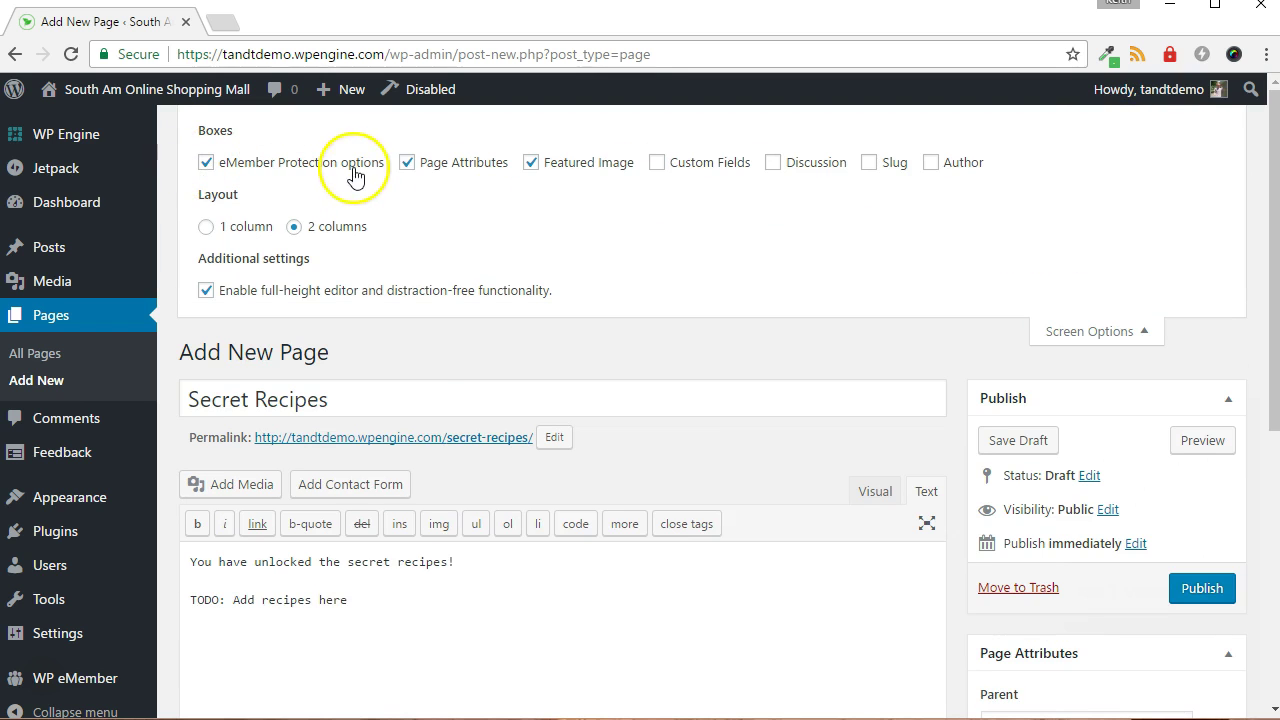
{"action": "left_click", "coordinate": [1099, 332]}
{"action": "scroll", "coordinate": [877, 504], "scroll_direction": "down", "scroll_amount": 3}
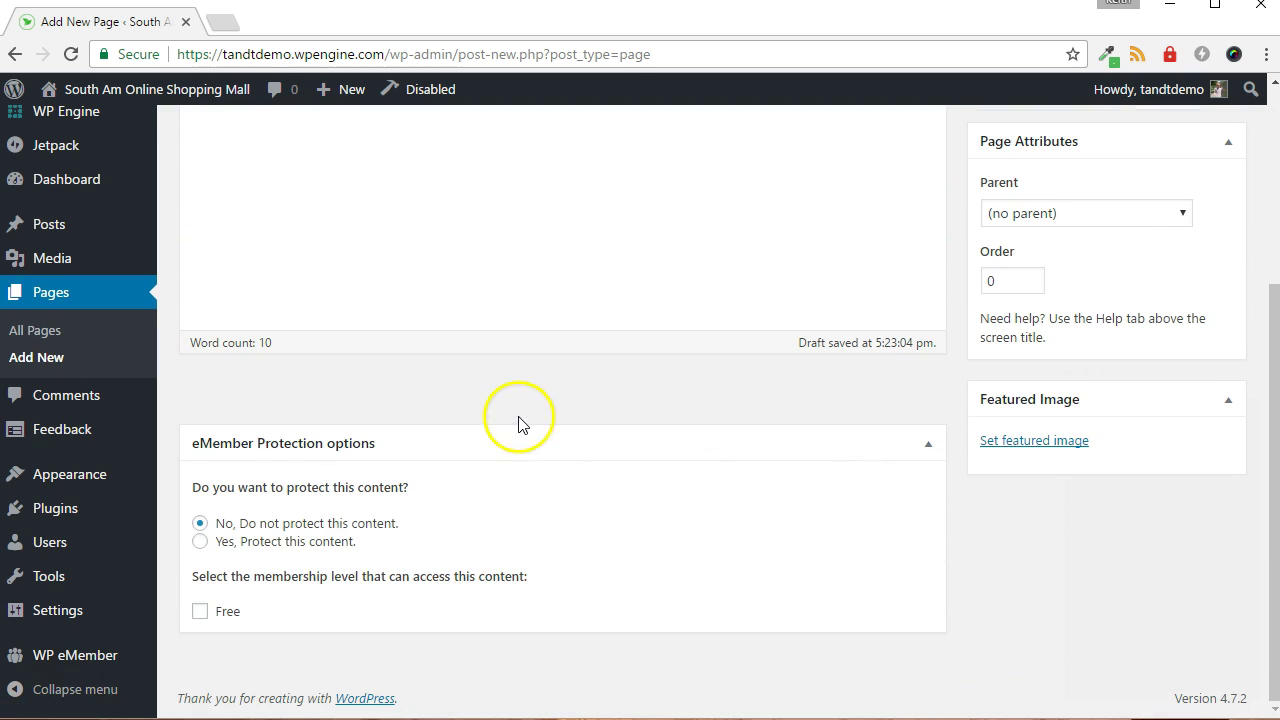
{"action": "left_click", "coordinate": [200, 542]}
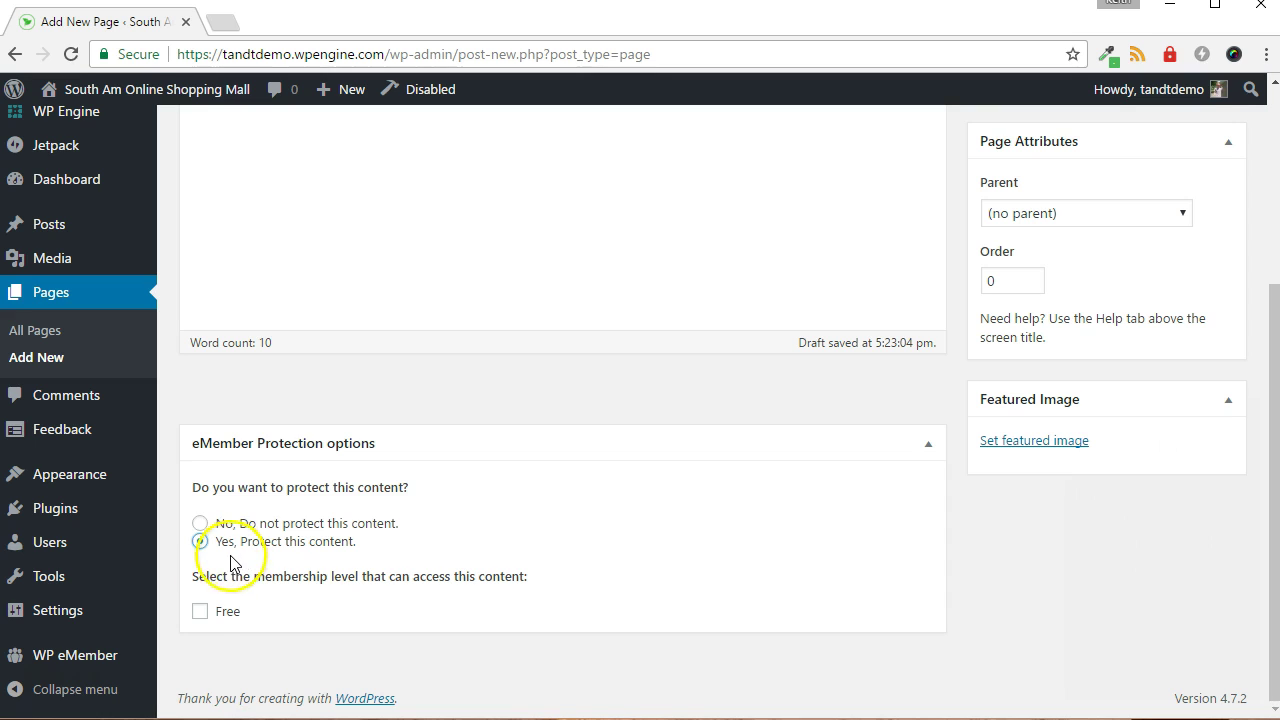
{"action": "left_click", "coordinate": [200, 618]}
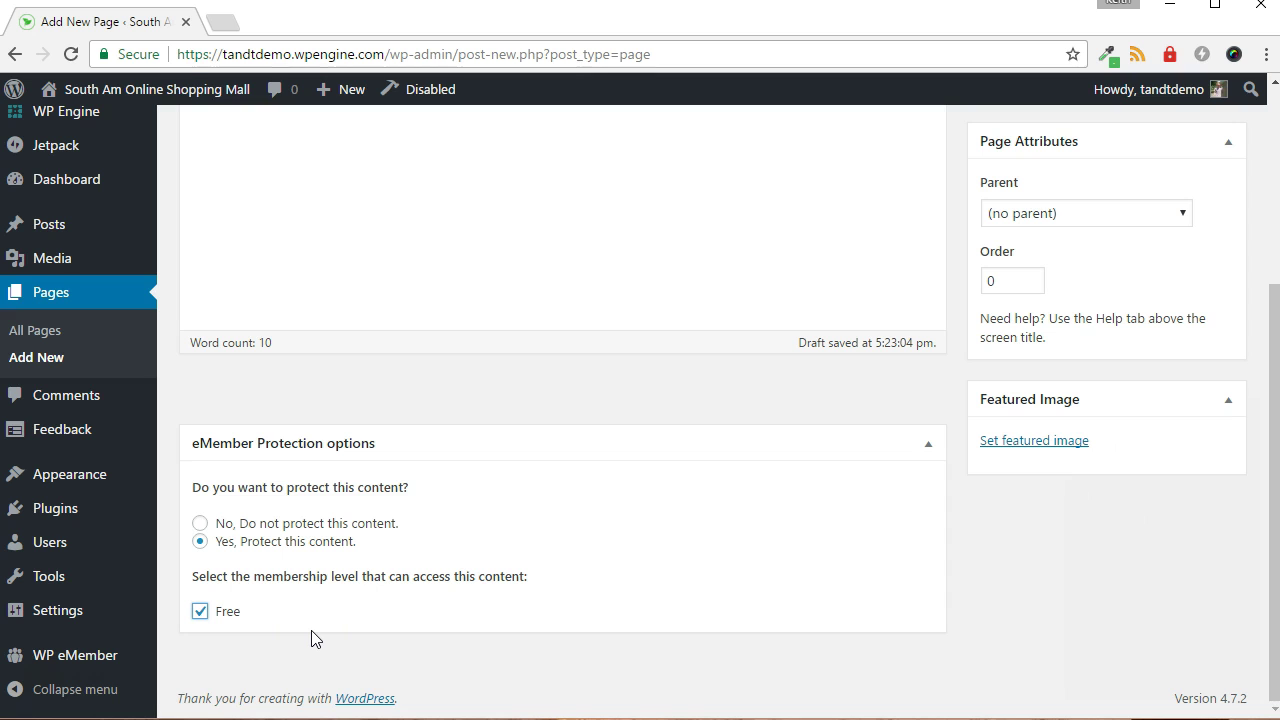
{"action": "scroll", "coordinate": [840, 390], "scroll_direction": "up", "scroll_amount": 3}
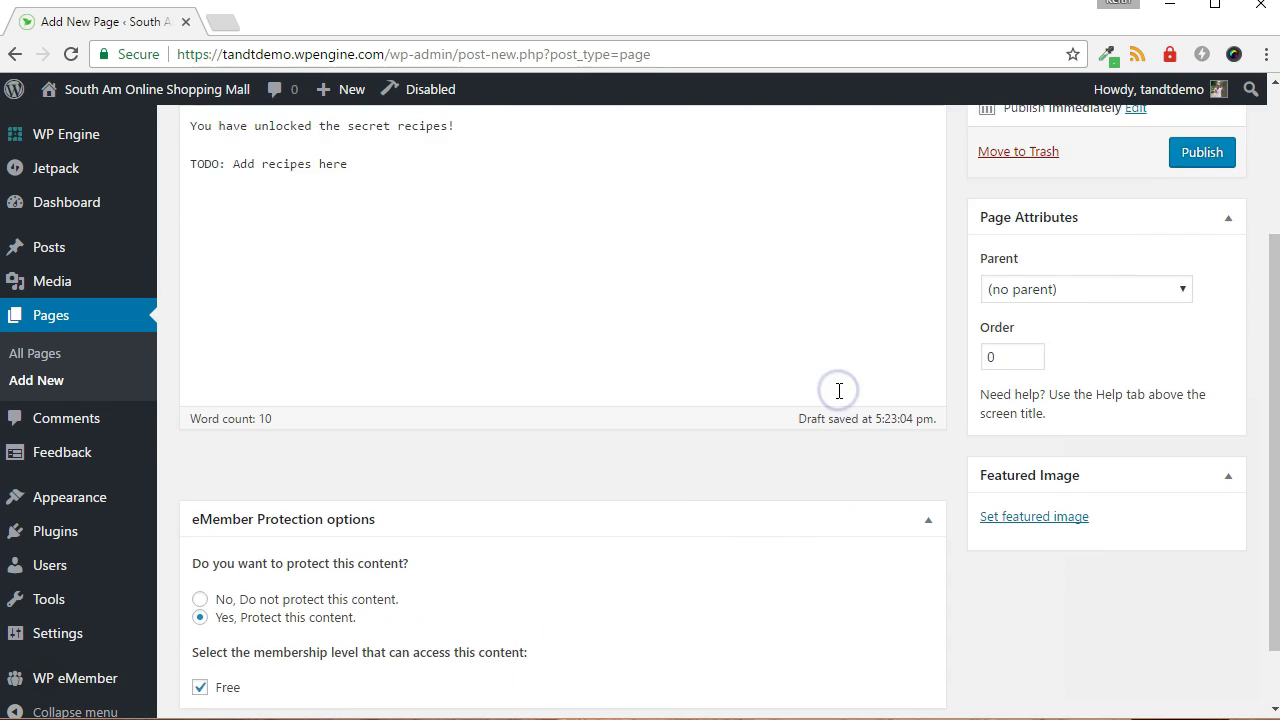
Publish Secret Recipes, view it in a new tab, and open the Join Today! registration link
{"action": "left_click", "coordinate": [1192, 372]}
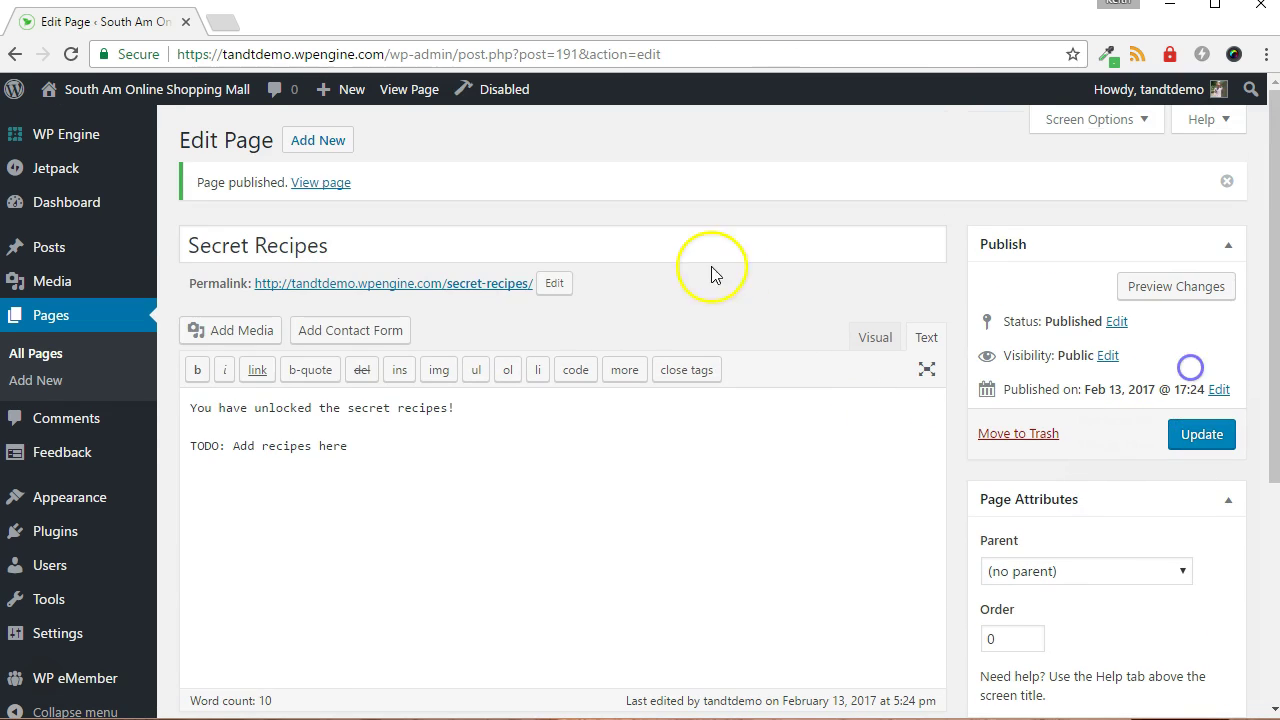
{"action": "right_click", "coordinate": [318, 184]}
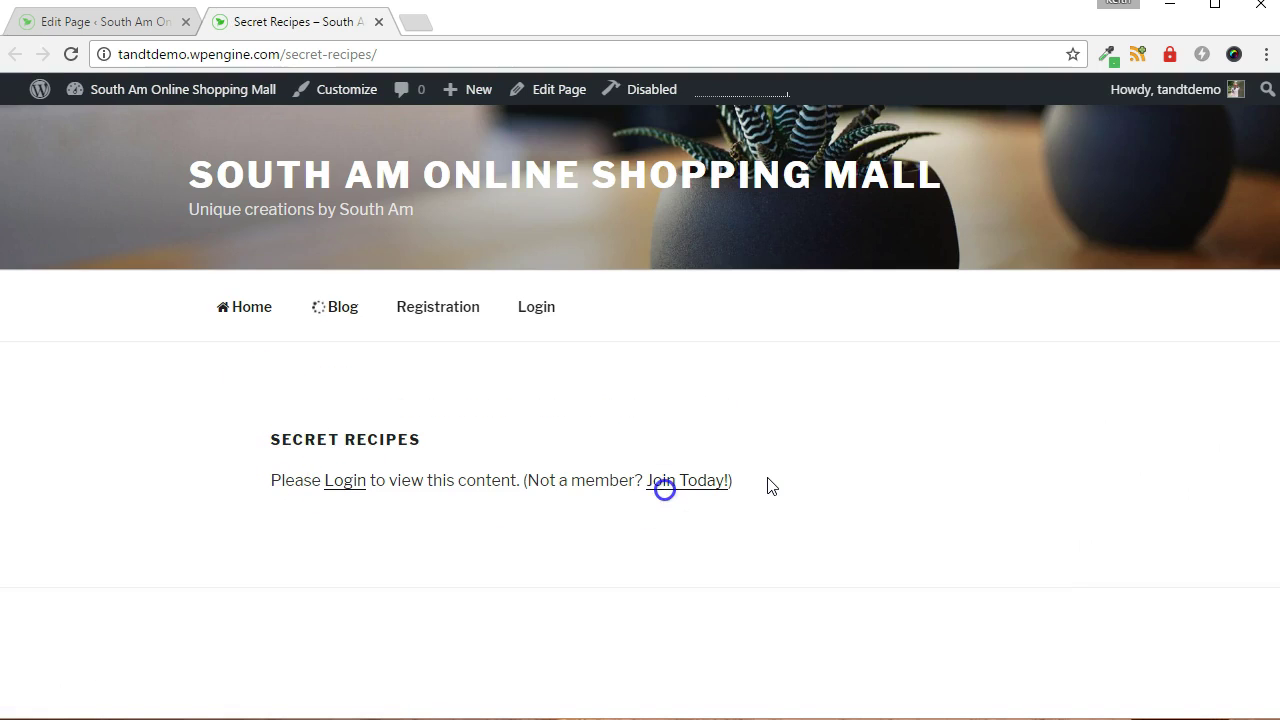
{"action": "right_click", "coordinate": [681, 481]}
{"action": "left_click", "coordinate": [700, 495]}
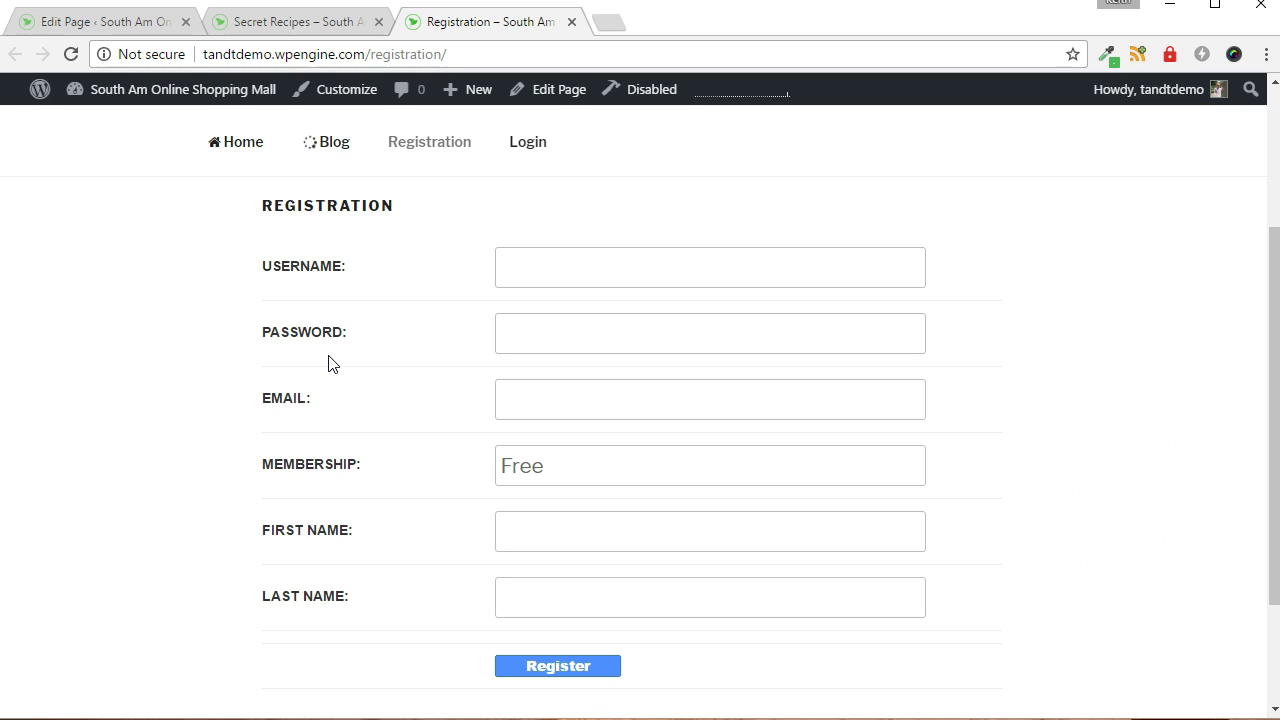
Fill in the registration form and register a new Free-level test member
{"action": "left_click", "coordinate": [673, 267]}
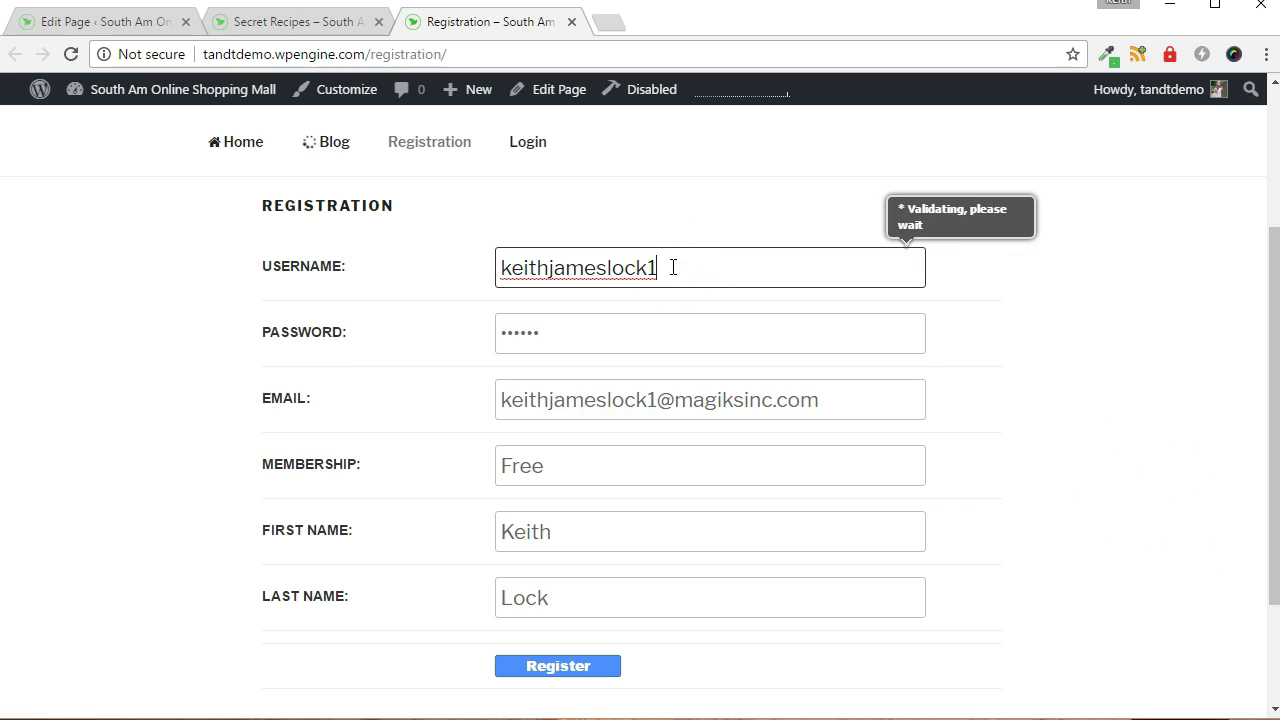
{"action": "scroll", "coordinate": [589, 380], "scroll_direction": "down", "scroll_amount": 1}
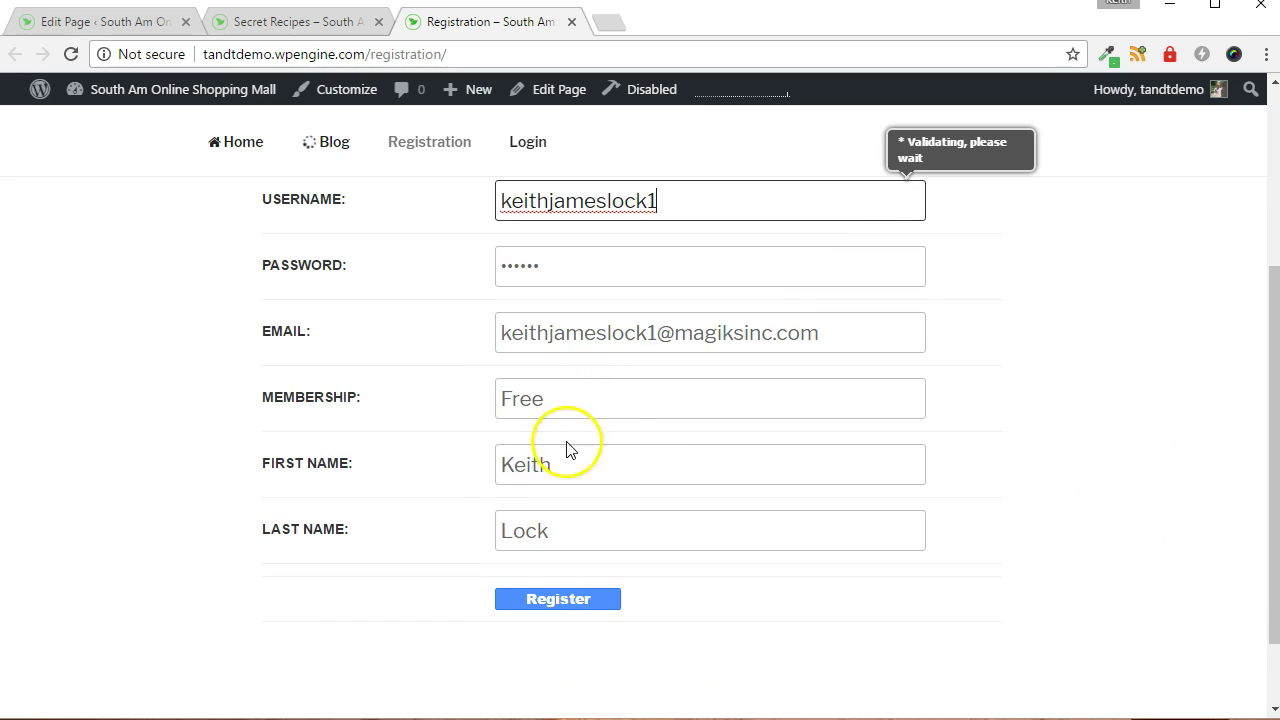
{"action": "left_click", "coordinate": [548, 603]}
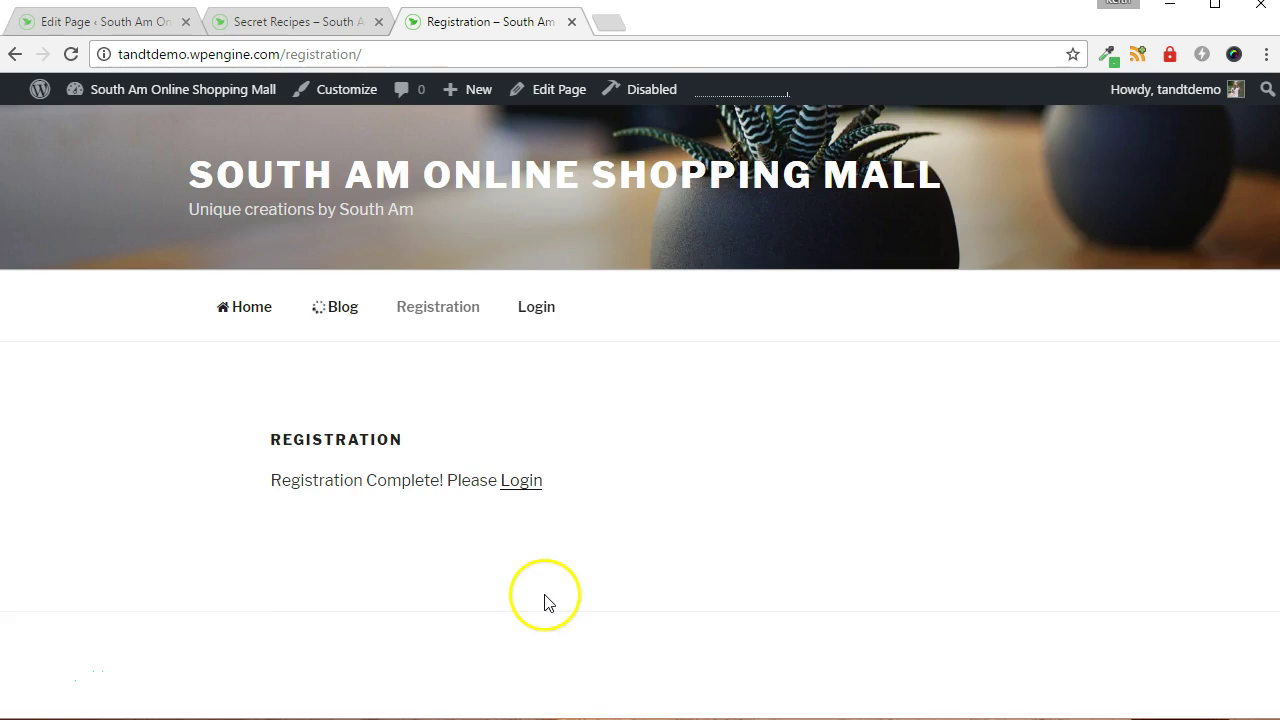
Log in as the test member, then reload the Secret Recipes page to check member access
{"action": "left_click", "coordinate": [522, 485]}
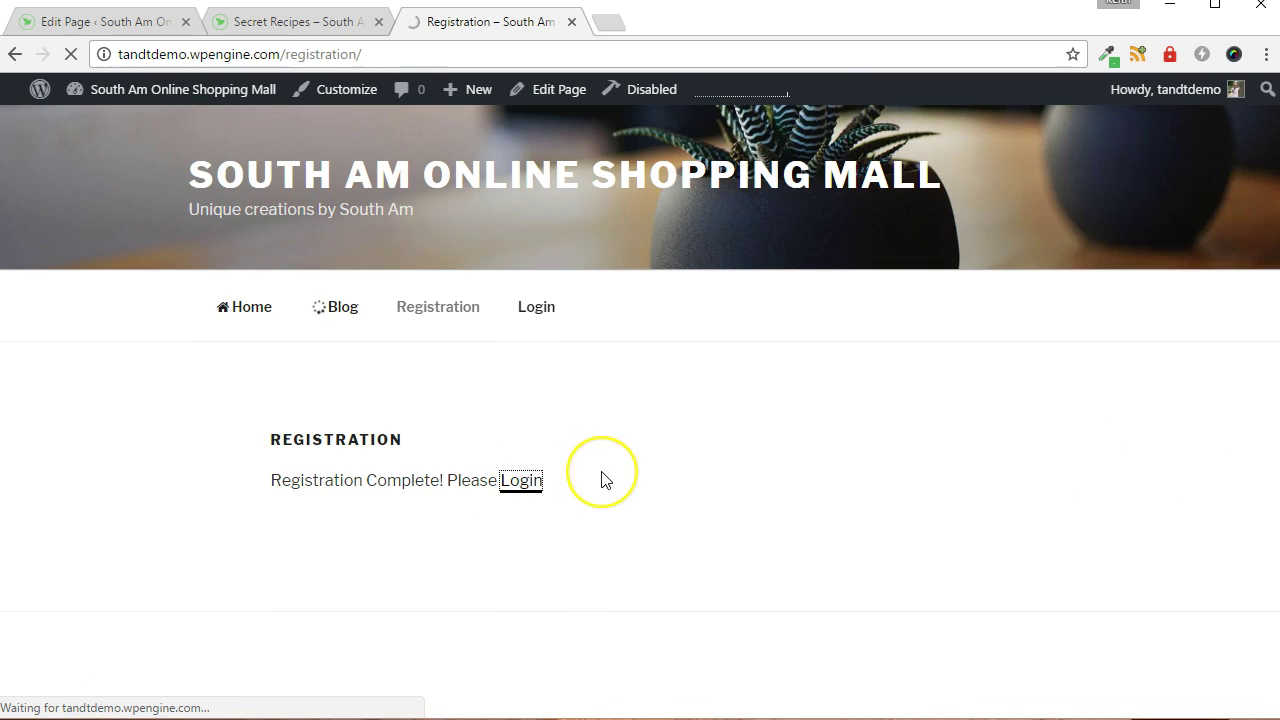
{"action": "scroll", "coordinate": [603, 480], "scroll_direction": "down", "scroll_amount": 2}
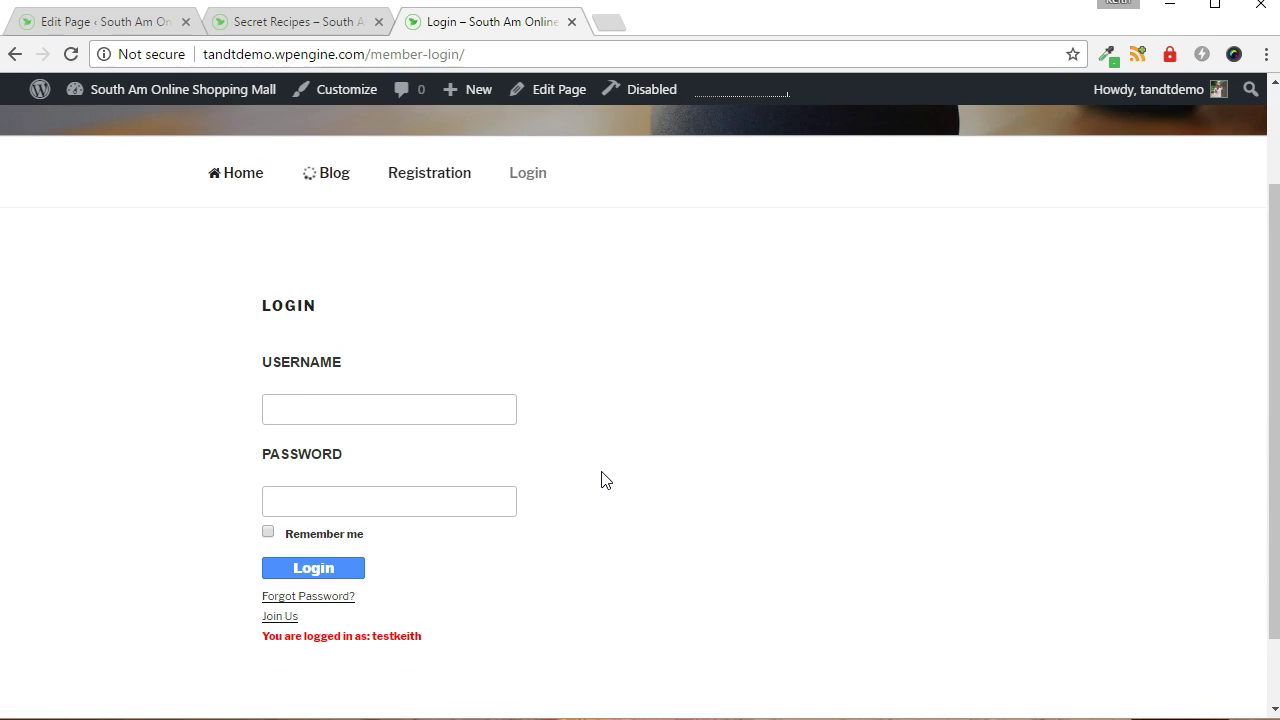
{"action": "scroll", "coordinate": [603, 480], "scroll_direction": "up", "scroll_amount": 1}
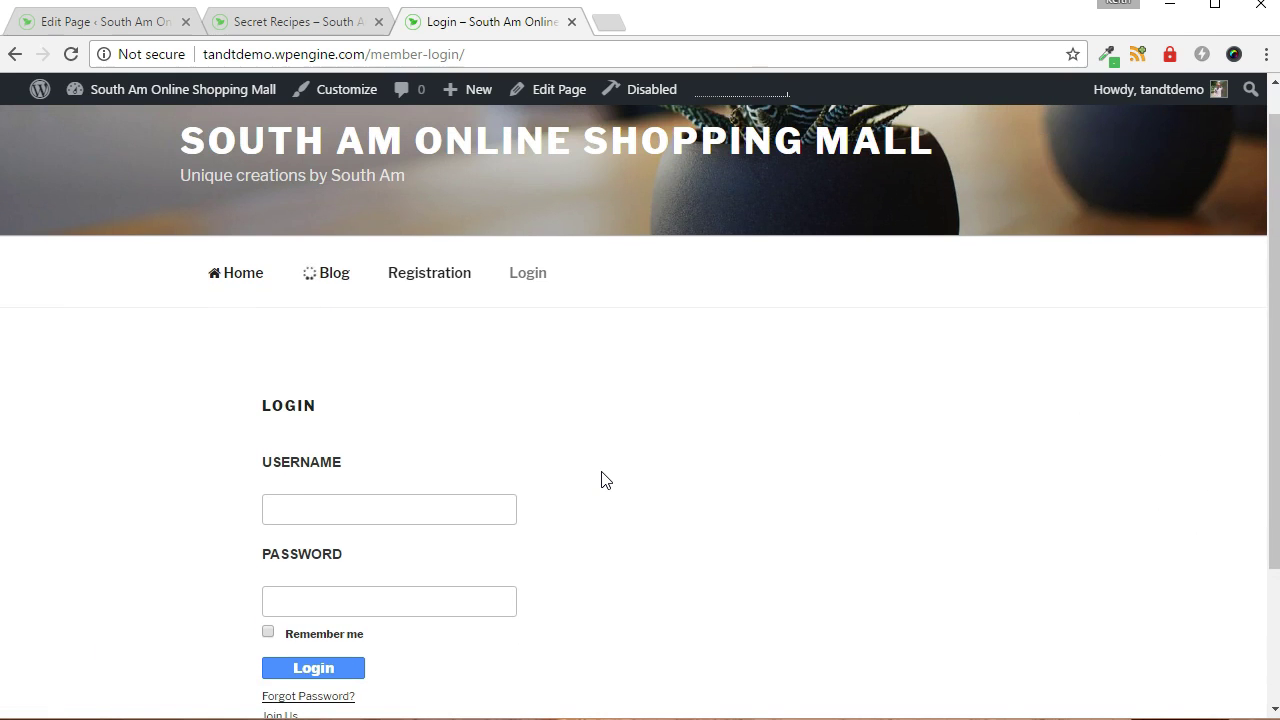
{"action": "left_click", "coordinate": [300, 30]}
{"action": "left_click", "coordinate": [82, 52]}
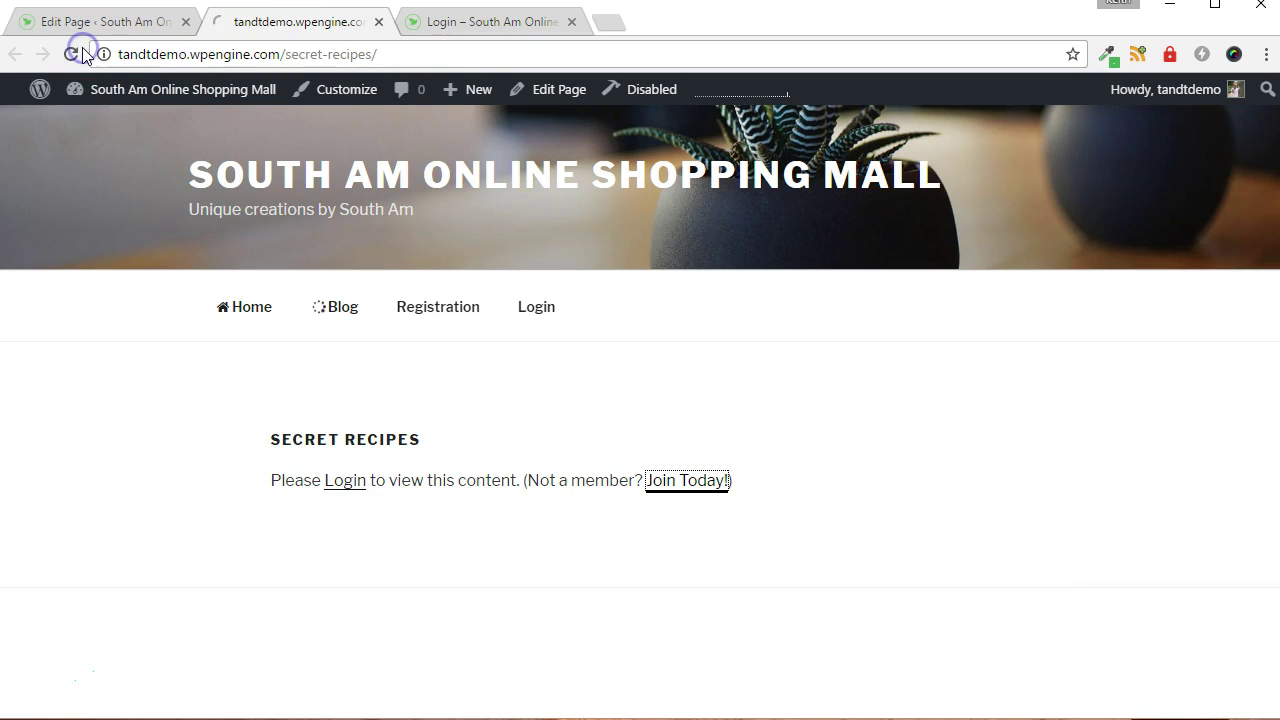